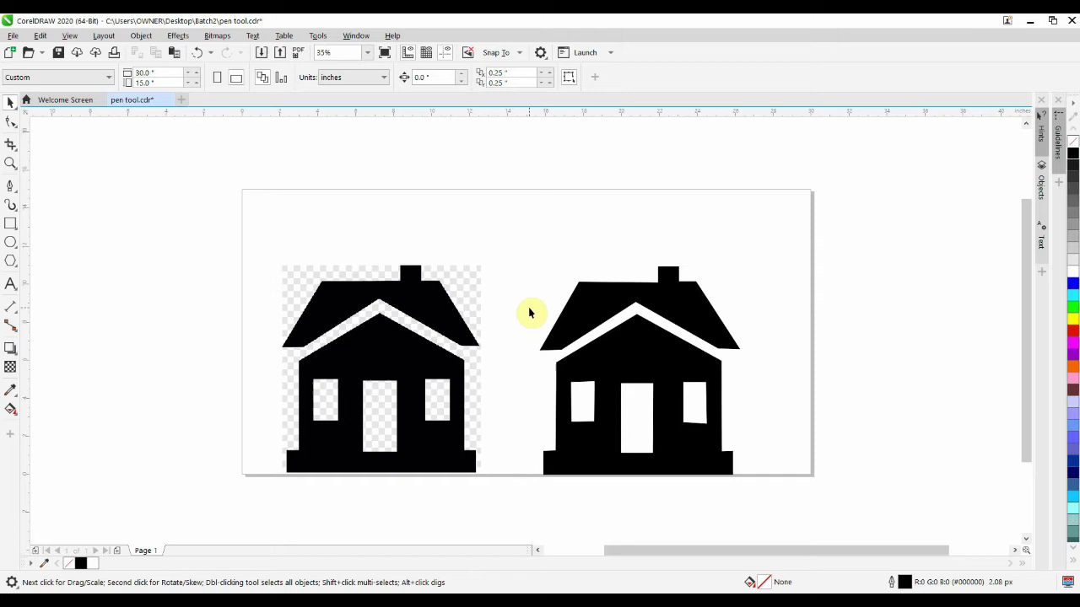
Draw a straight test line above the houses with the Pen tool, then delete it.
{"action": "left_click", "coordinate": [11, 187]}
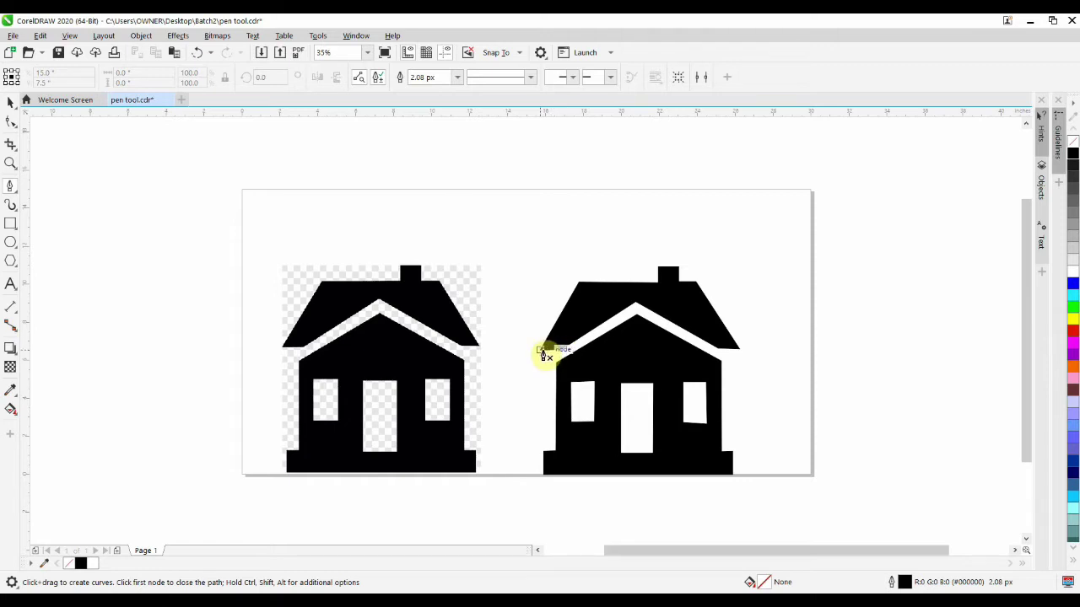
{"action": "left_click", "coordinate": [469, 220]}
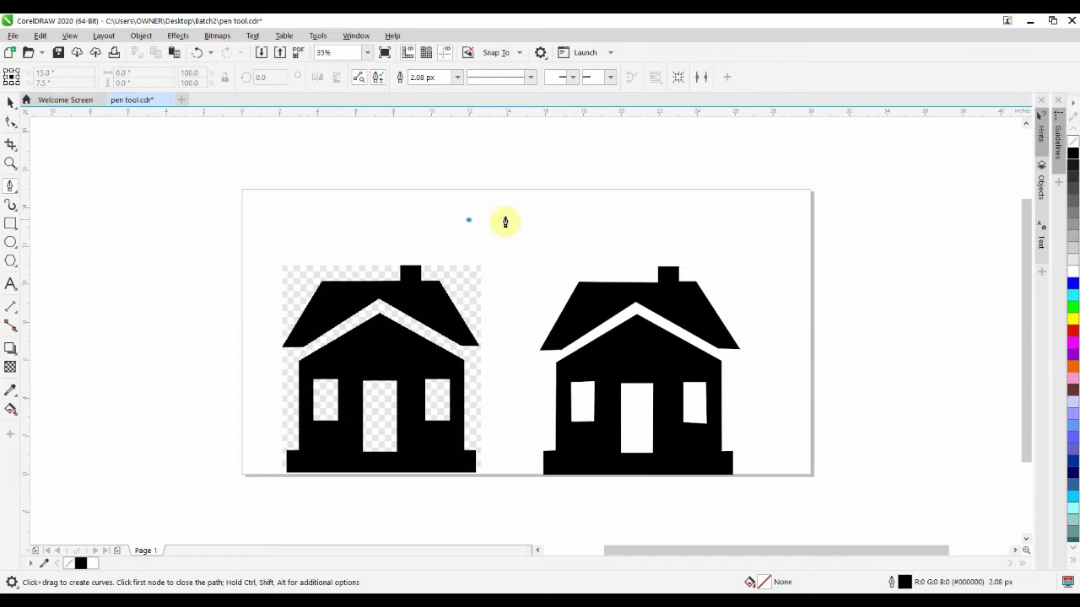
{"action": "double_click", "coordinate": [540, 220]}
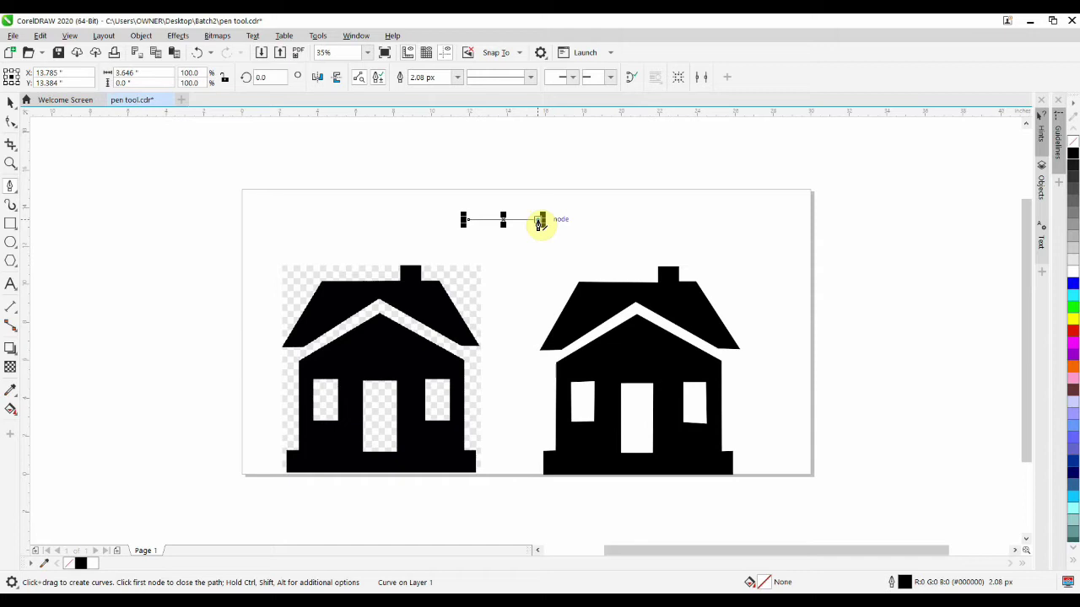
{"action": "key", "text": "Delete"}
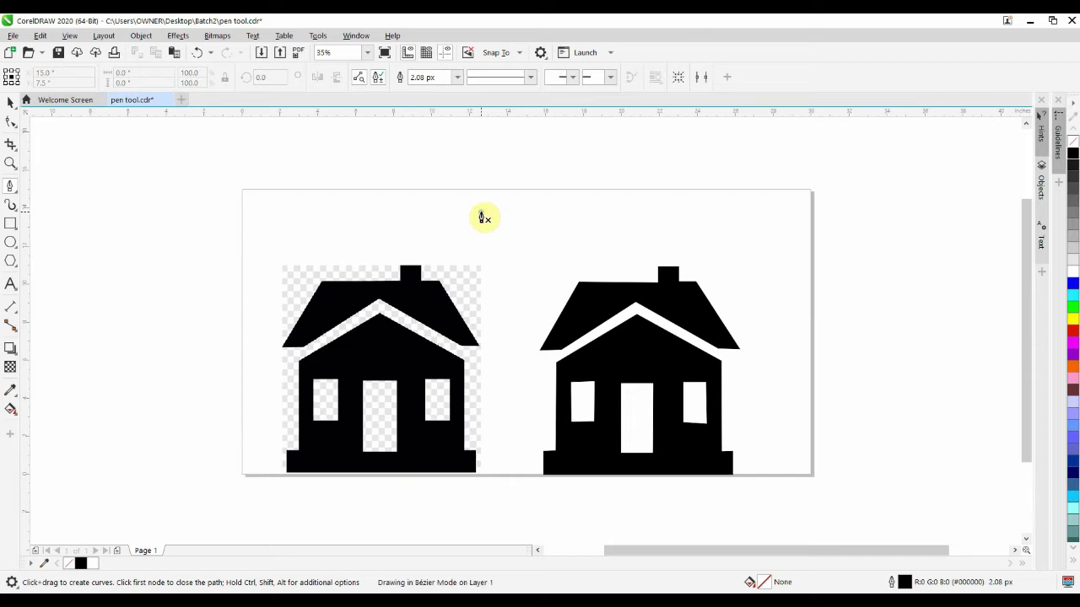
Place a smooth first curve node above the houses with long, angled symmetric handles.
{"action": "left_click_drag", "start_coordinate": [481, 211], "coordinate": [564, 211]}
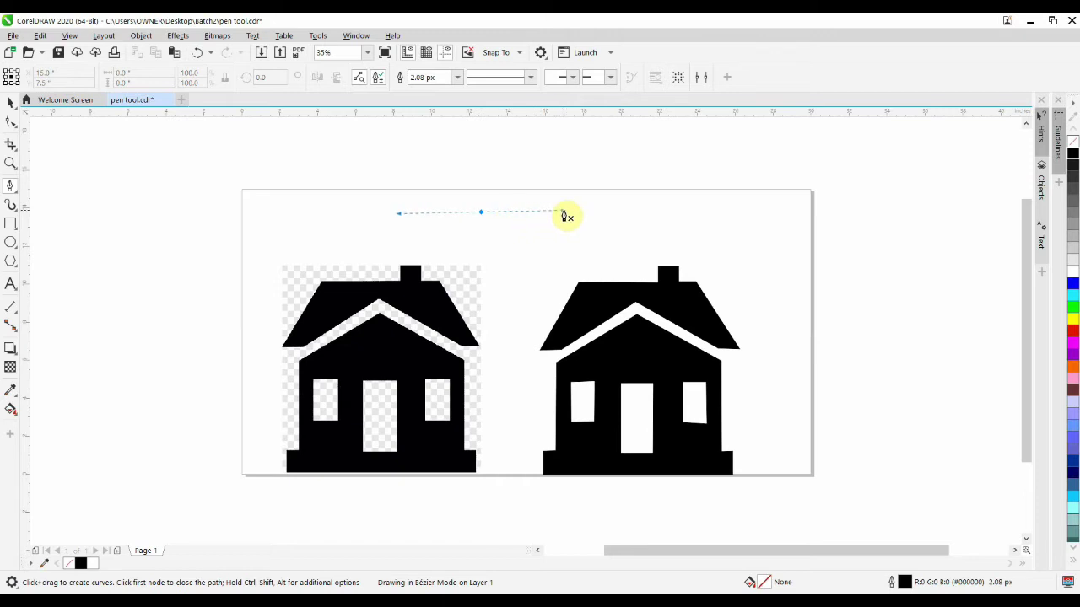
{"action": "mouse_move", "coordinate": [563, 214]}
{"action": "left_mouse_down"}
{"action": "mouse_move", "coordinate": [545, 221]}
{"action": "mouse_move", "coordinate": [622, 217]}
{"action": "mouse_move", "coordinate": [547, 216]}
{"action": "mouse_move", "coordinate": [580, 218]}
{"action": "left_mouse_up"}
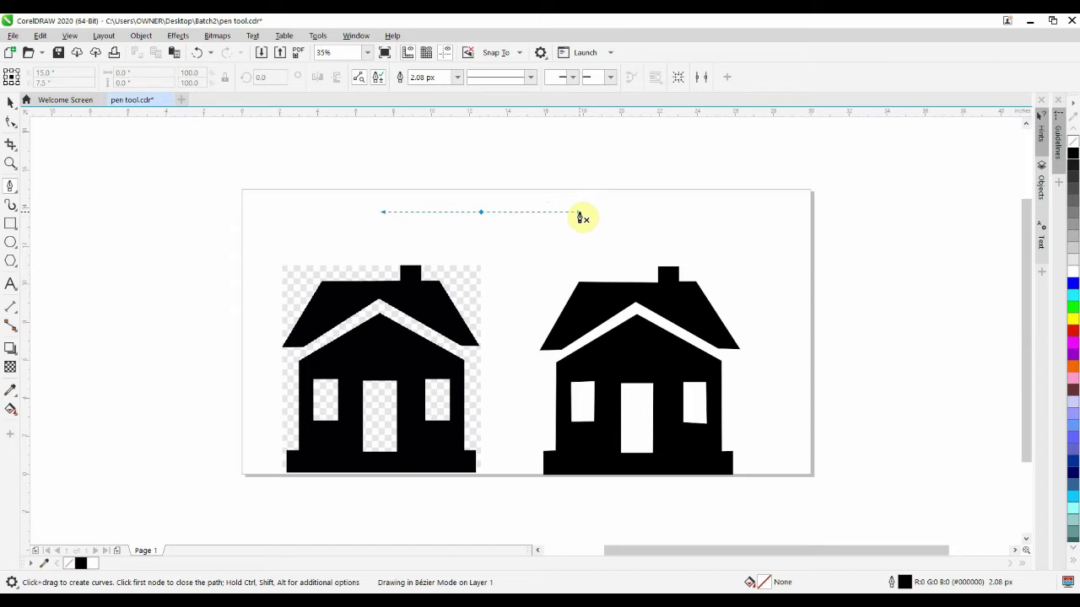
{"action": "left_click_drag", "start_coordinate": [579, 213], "coordinate": [555, 216]}
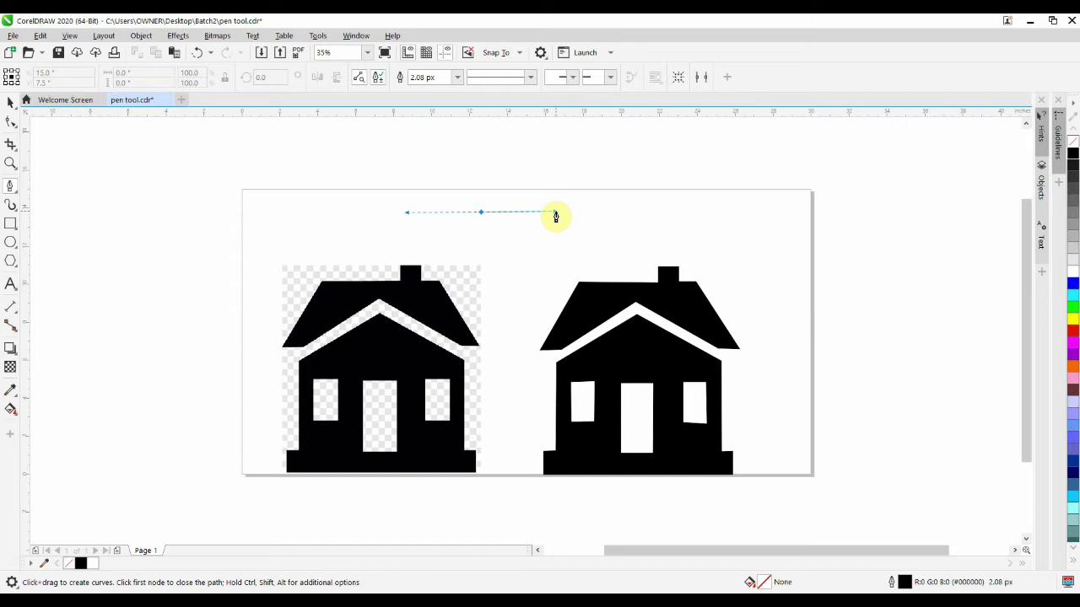
{"action": "left_click_drag", "start_coordinate": [555, 214], "coordinate": [557, 212]}
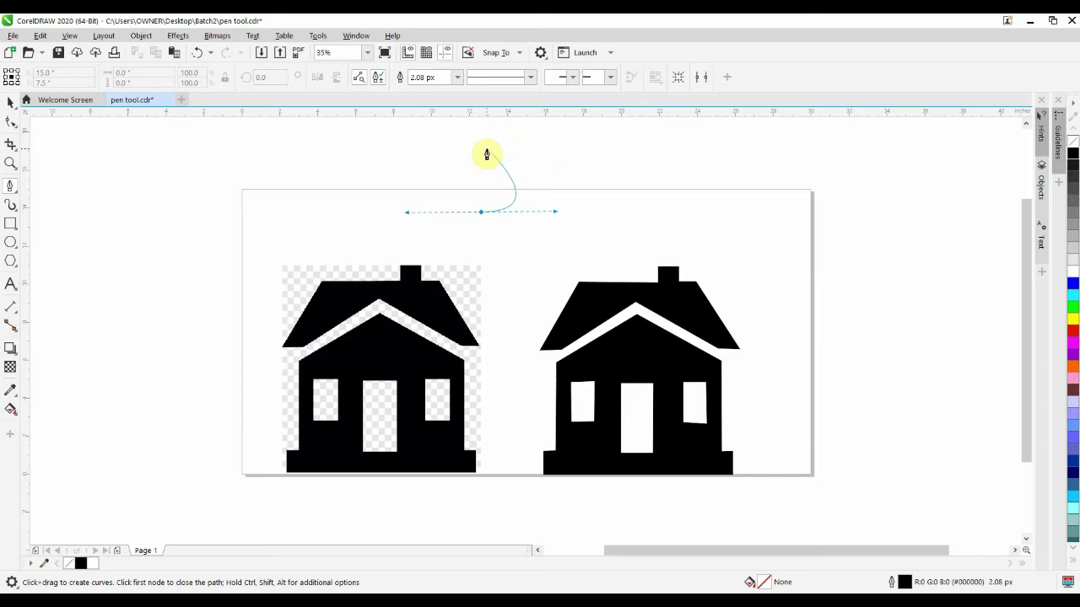
End the practice curve at its upper point, then add a bulging curved node to the left.
{"action": "double_click", "coordinate": [486, 155]}
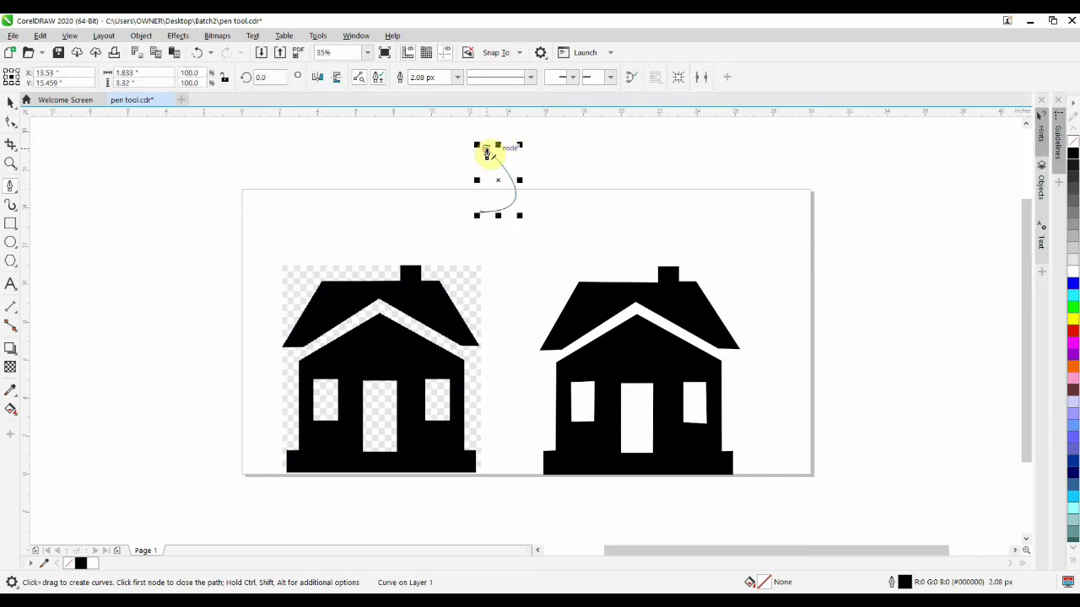
{"action": "left_click", "coordinate": [486, 154]}
{"action": "left_click_drag", "start_coordinate": [486, 154], "coordinate": [425, 152]}
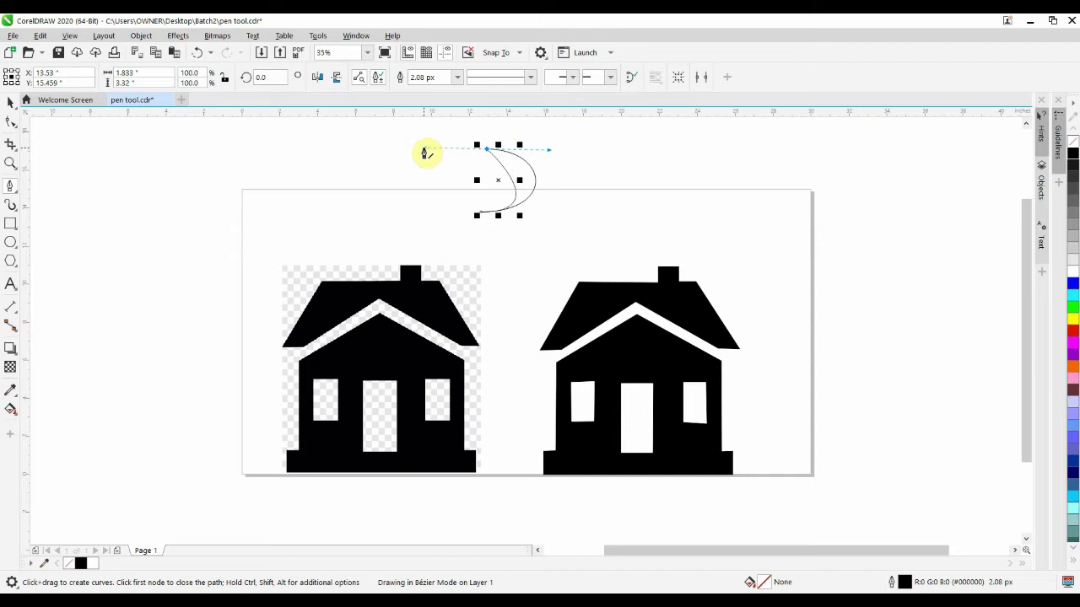
{"action": "mouse_move", "coordinate": [426, 152]}
{"action": "left_mouse_down"}
{"action": "mouse_move", "coordinate": [410, 180]}
{"action": "mouse_move", "coordinate": [484, 147]}
{"action": "mouse_move", "coordinate": [436, 149]}
{"action": "mouse_move", "coordinate": [396, 181]}
{"action": "mouse_move", "coordinate": [383, 160]}
{"action": "left_mouse_up"}
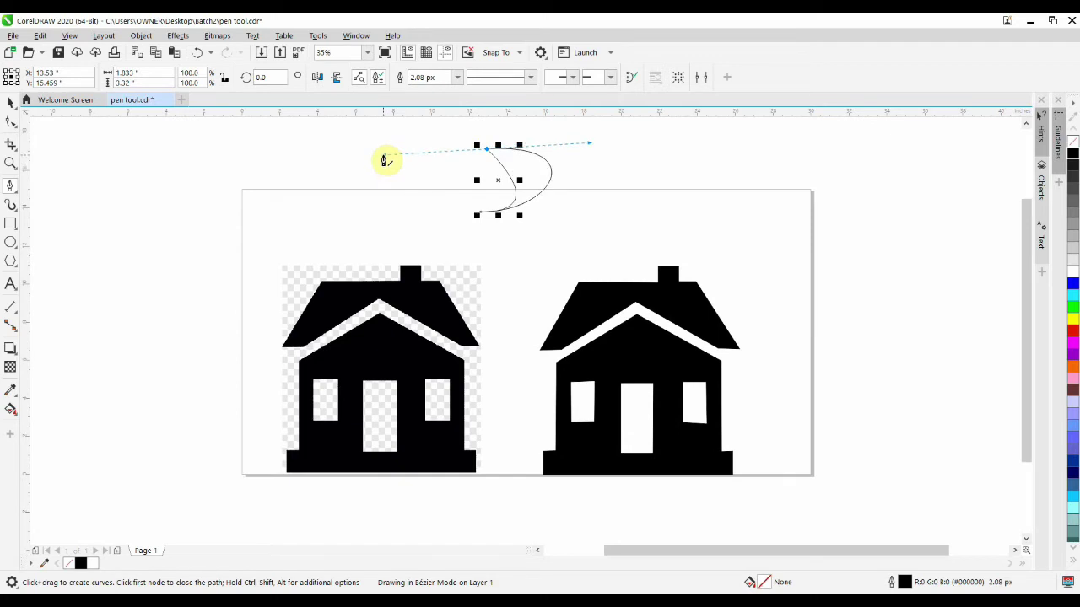
{"action": "left_click_drag", "start_coordinate": [384, 160], "coordinate": [381, 159]}
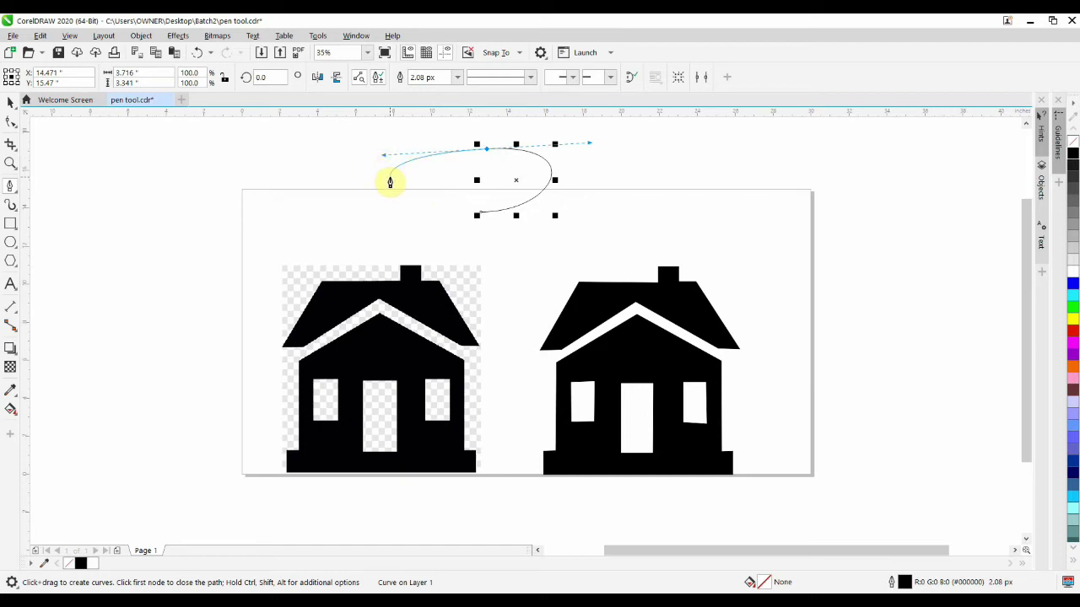
Close the practice oval at its starting node, delete it, and select both houses.
{"action": "left_click", "coordinate": [433, 212]}
{"action": "left_click", "coordinate": [480, 214]}
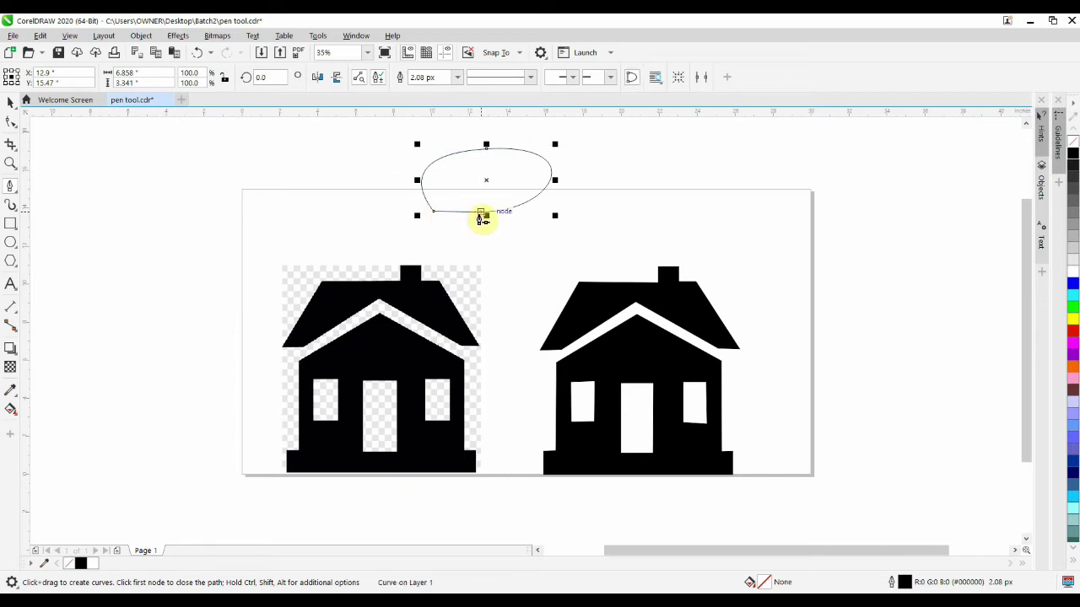
{"action": "key", "text": "Delete"}
{"action": "key", "text": "ctrl+a"}
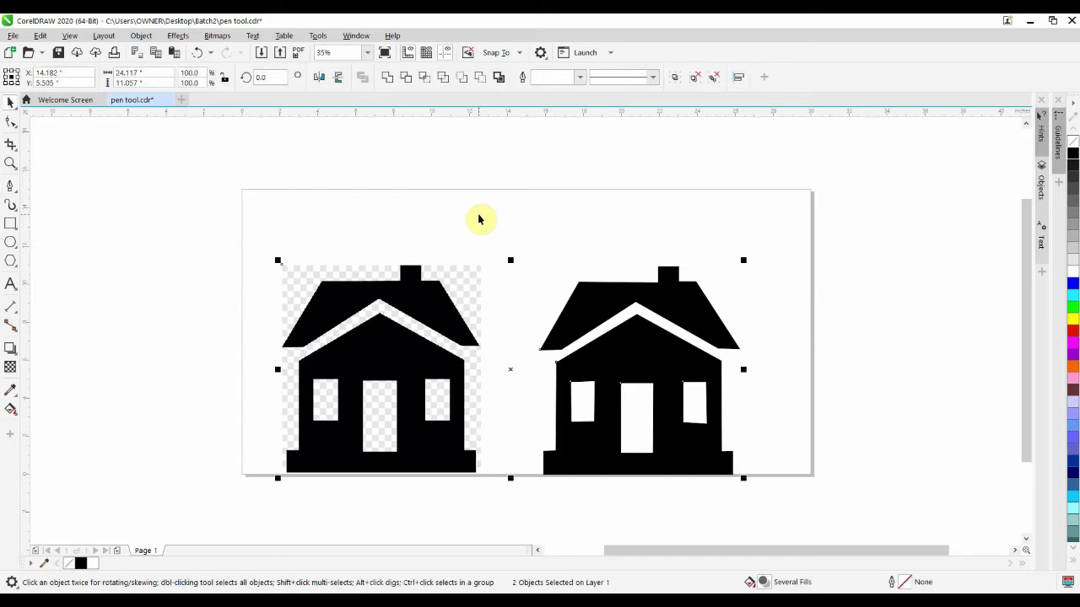
Delete the houses, import nike.png sized across the page, and lock it.
{"action": "key", "text": "Delete"}
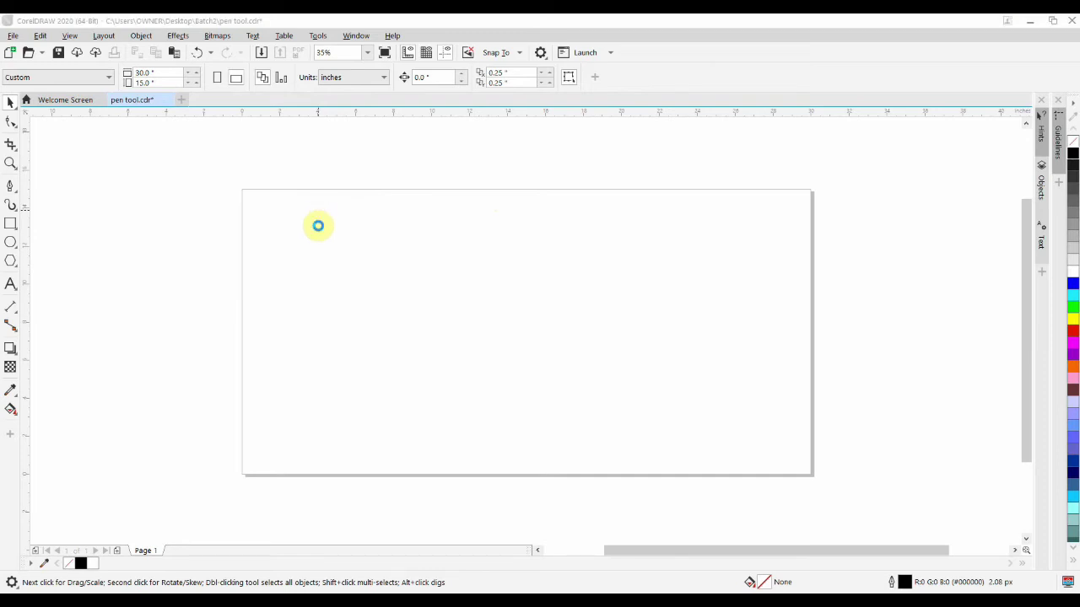
{"action": "double_click", "coordinate": [480, 337]}
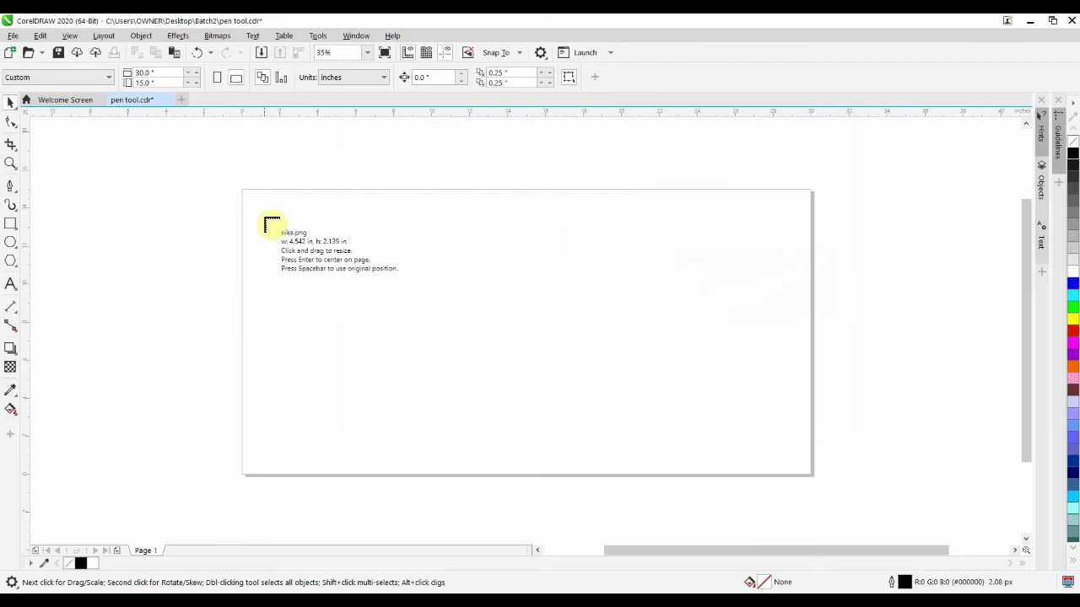
{"action": "left_click", "coordinate": [271, 208]}
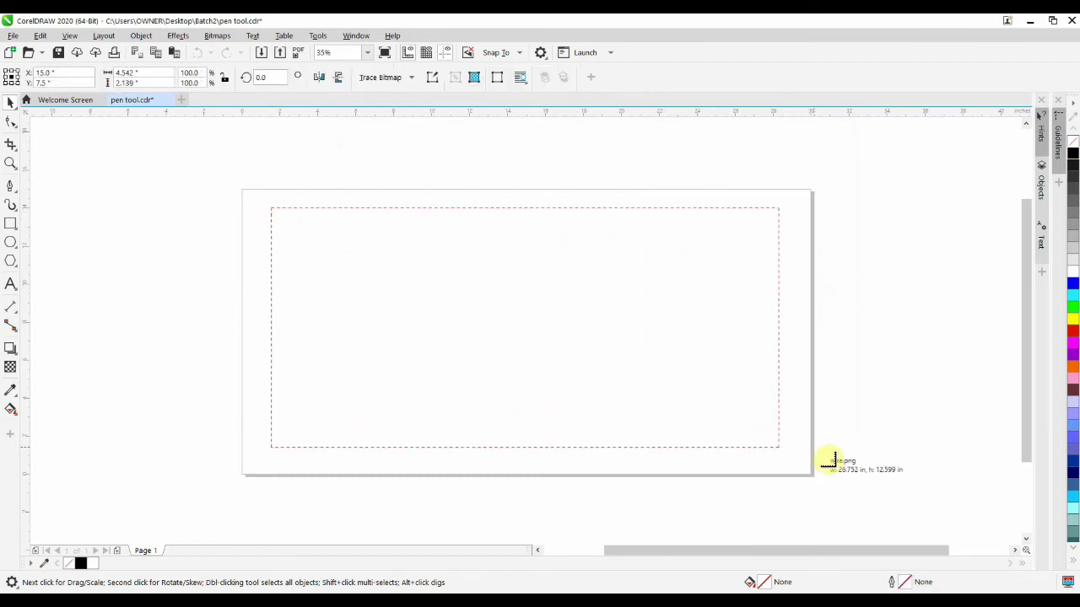
{"action": "left_click_drag", "start_coordinate": [713, 397], "coordinate": [835, 475]}
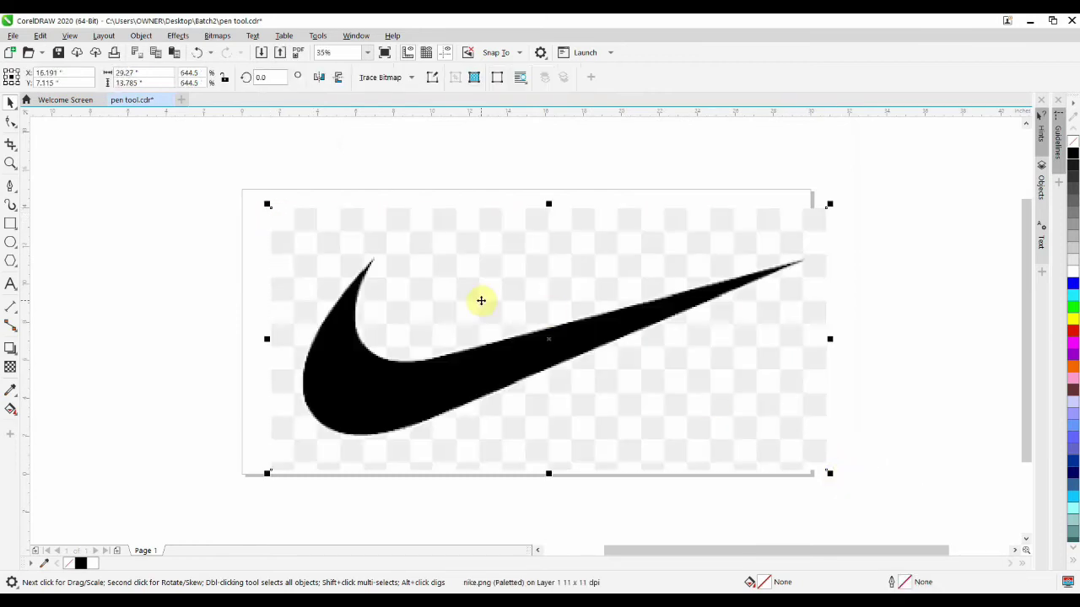
{"action": "right_click", "coordinate": [481, 300]}
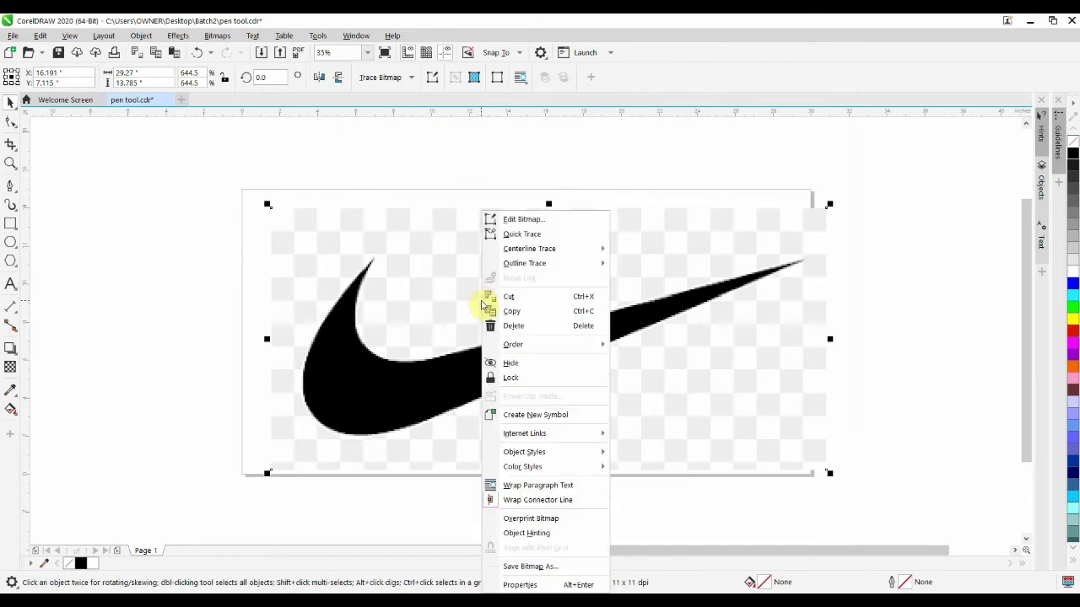
{"action": "left_click", "coordinate": [537, 379]}
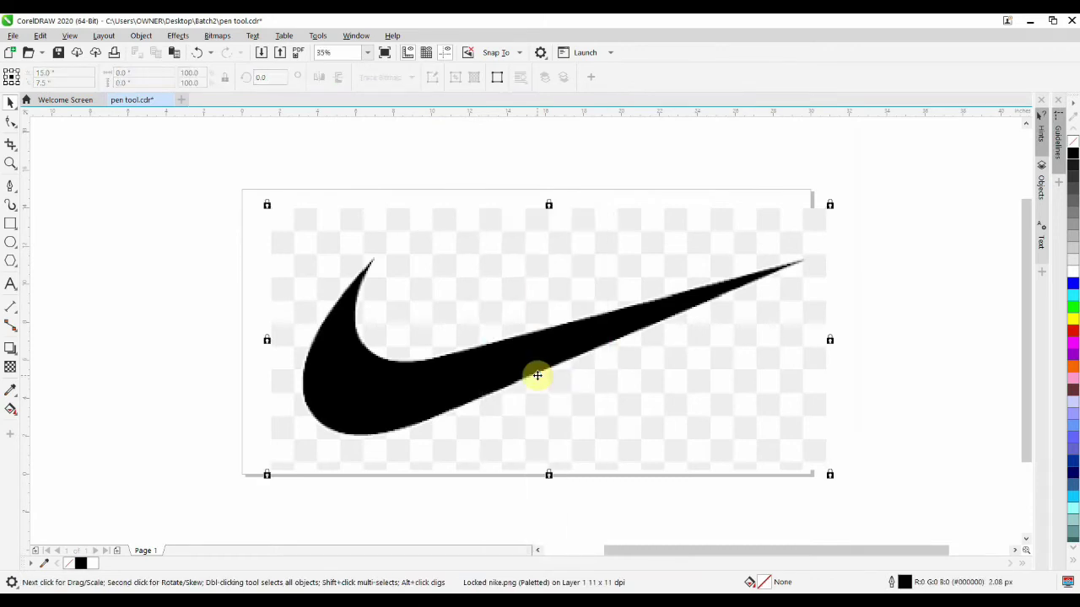
Trace a rough straight-edged path along the swoosh's upper edge with the Pen tool, then discard it.
{"action": "left_click", "coordinate": [11, 187]}
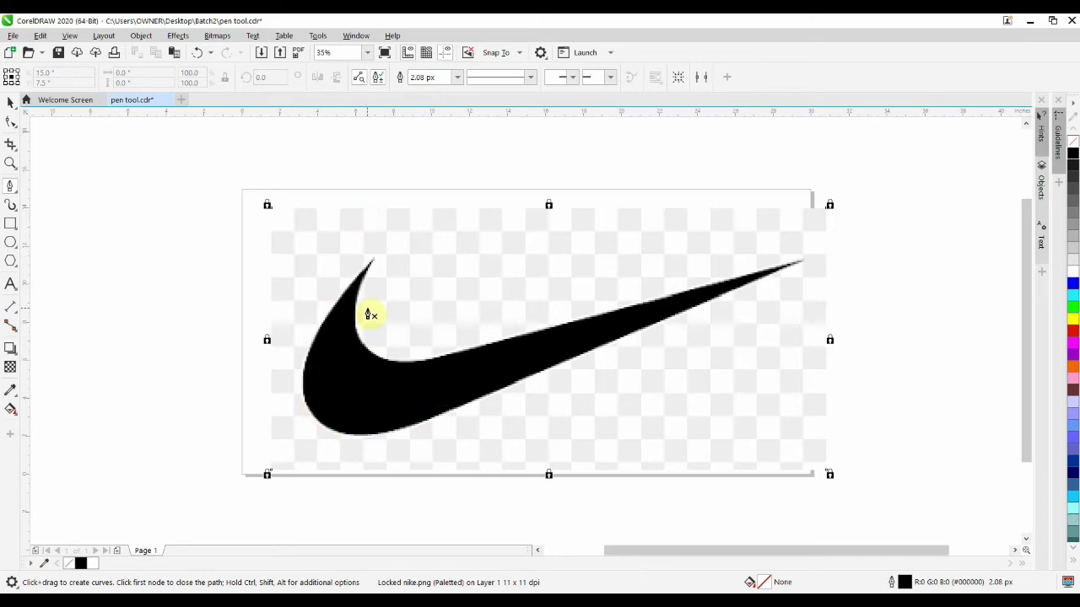
{"action": "left_click", "coordinate": [373, 262]}
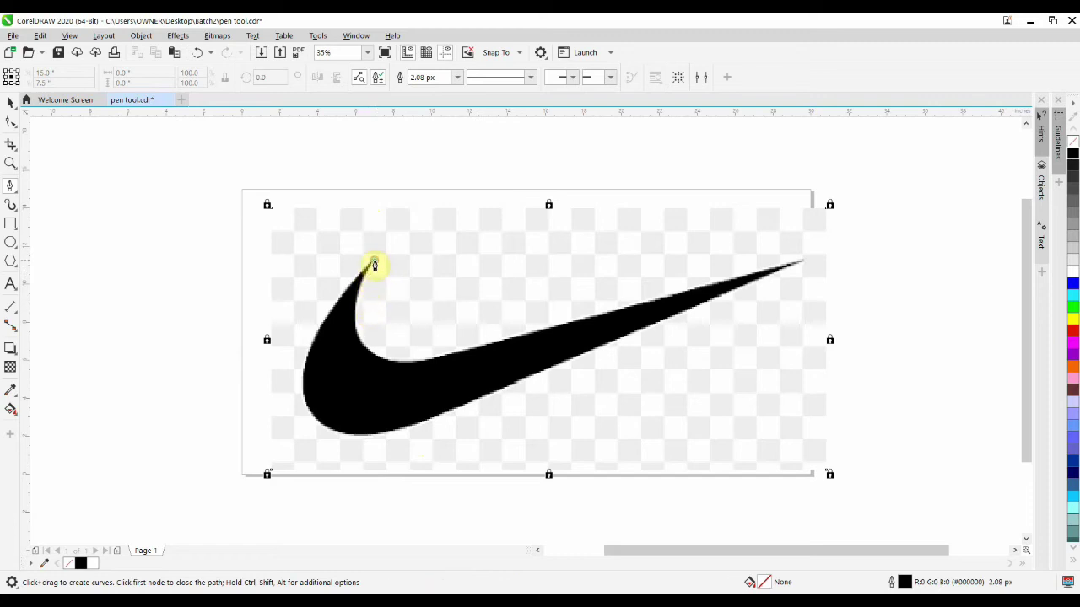
{"action": "left_click", "coordinate": [357, 333]}
{"action": "left_click", "coordinate": [397, 363]}
{"action": "left_click", "coordinate": [483, 342]}
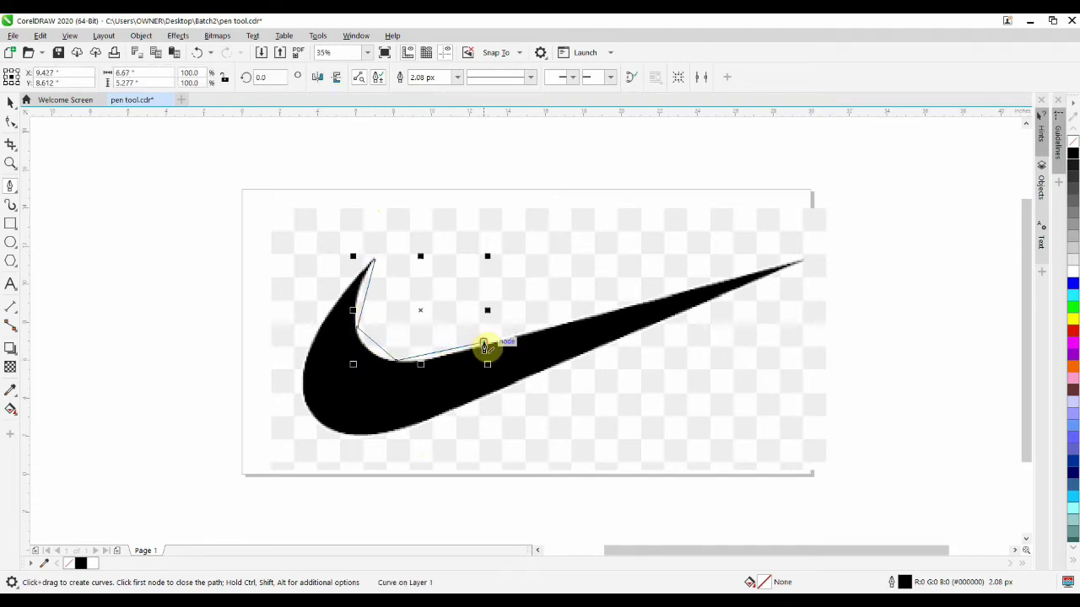
{"action": "left_click", "coordinate": [803, 261]}
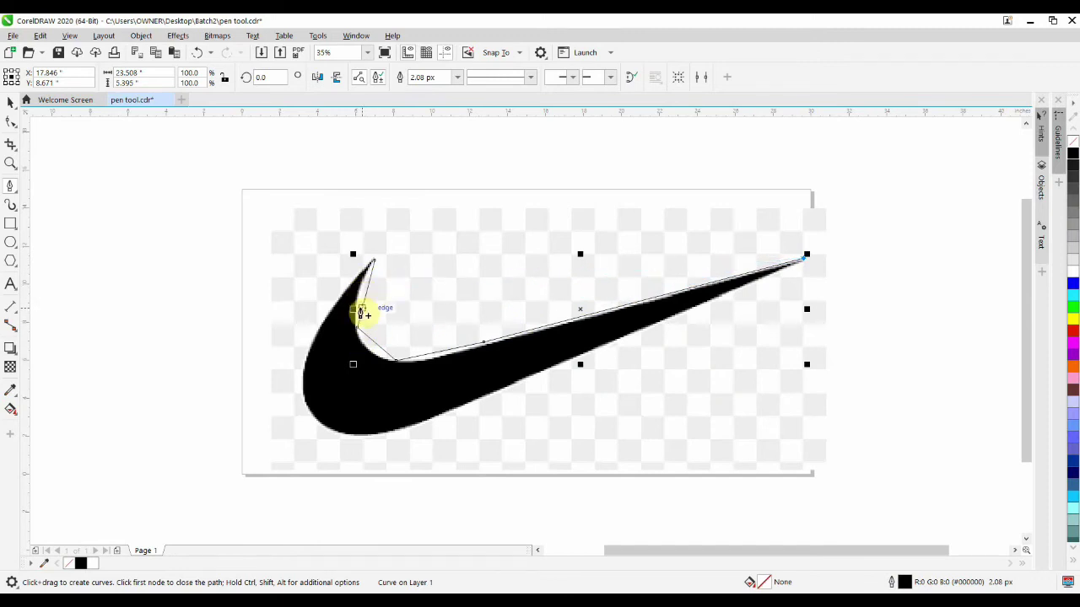
{"action": "key", "text": "Escape"}
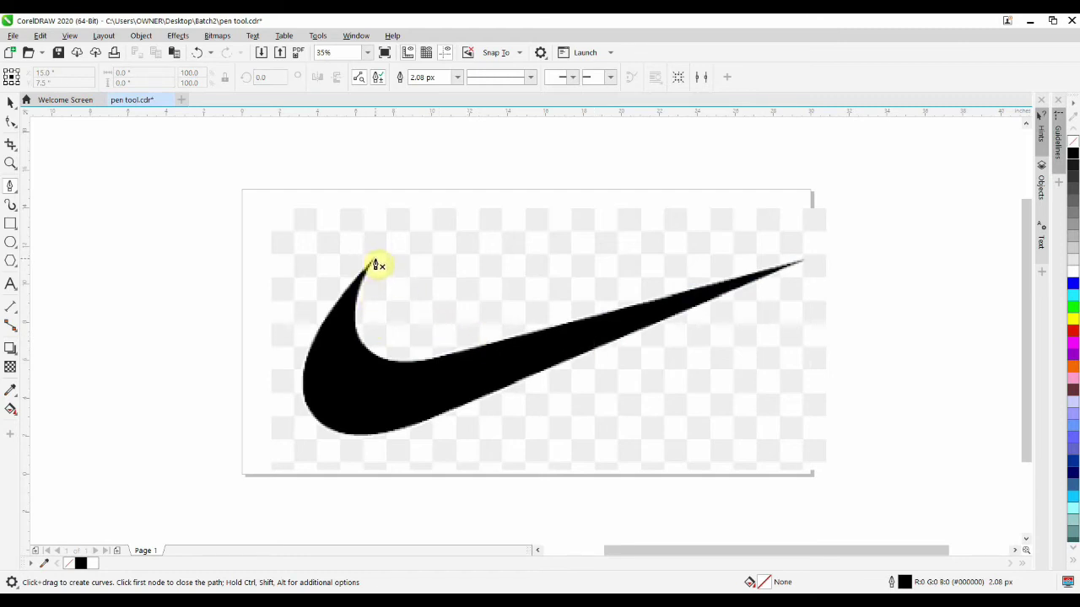
Trace a smooth curve from the swoosh's upper tip around the inner bend along the upper edge.
{"action": "left_click", "coordinate": [375, 261]}
{"action": "mouse_move", "coordinate": [376, 264]}
{"action": "left_mouse_down"}
{"action": "mouse_move", "coordinate": [339, 372]}
{"action": "mouse_move", "coordinate": [325, 367]}
{"action": "left_mouse_up"}
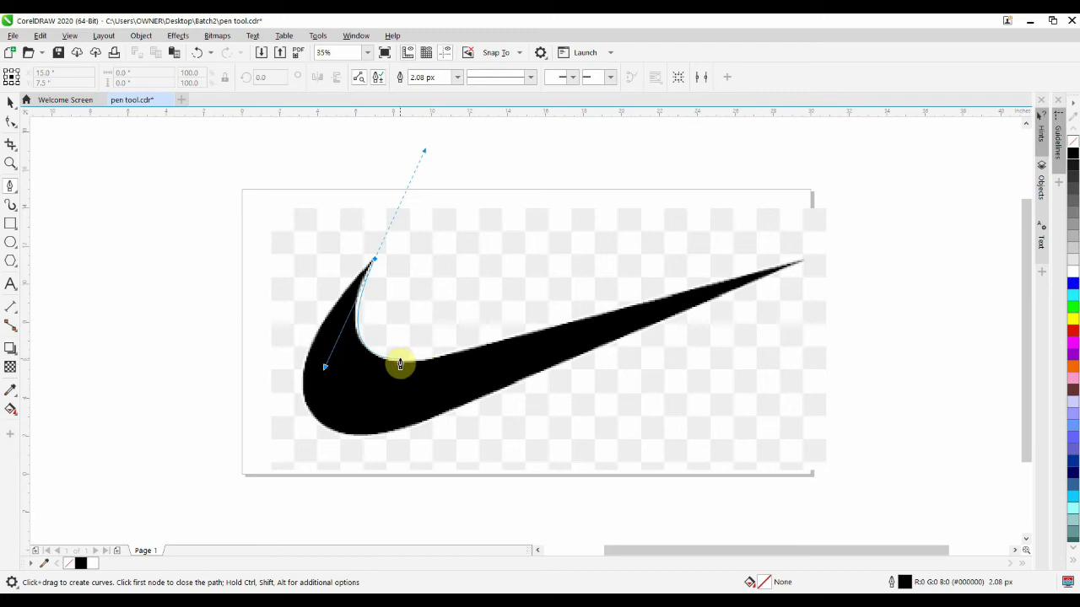
{"action": "left_click", "coordinate": [400, 364]}
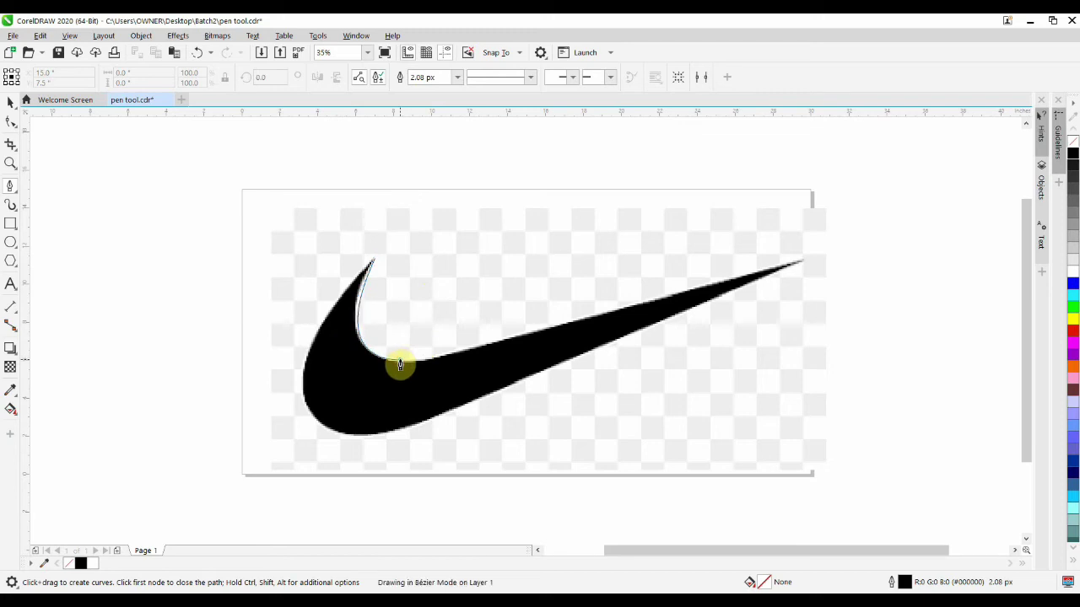
{"action": "left_click", "coordinate": [400, 365]}
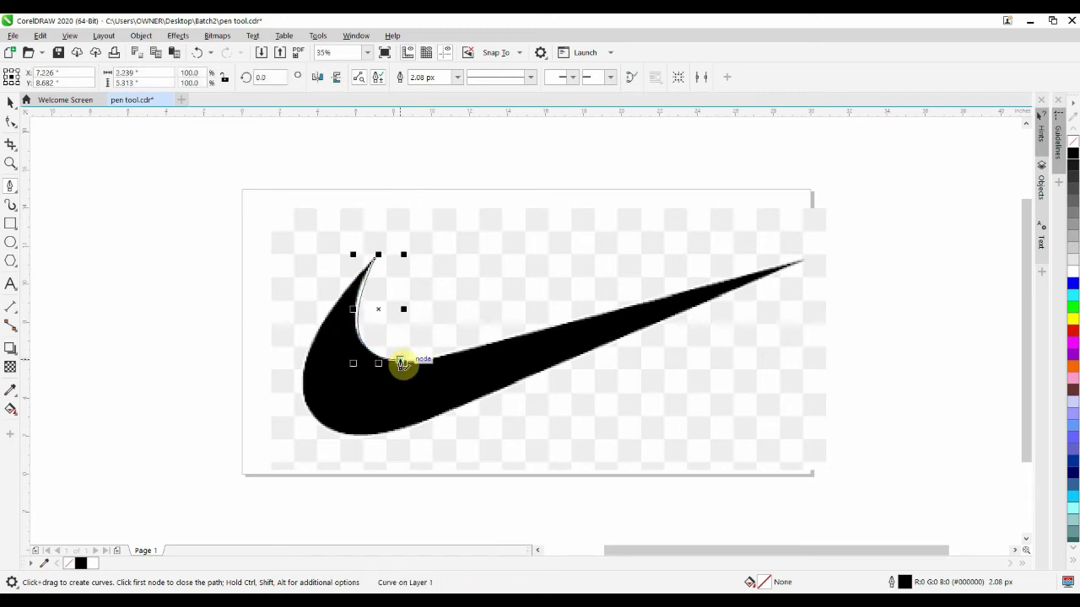
{"action": "left_click", "coordinate": [500, 344]}
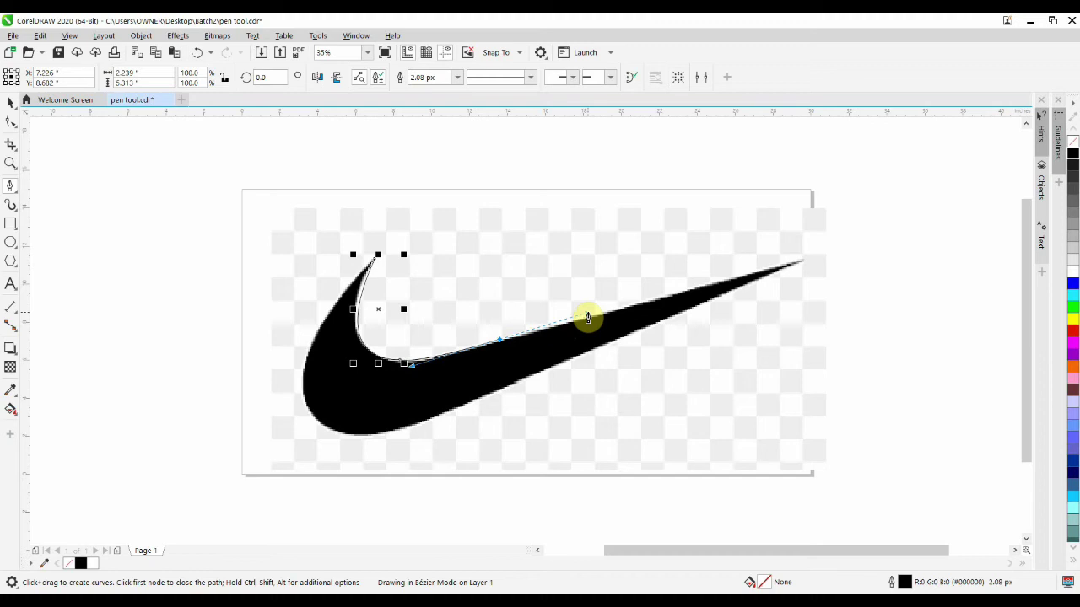
{"action": "left_click_drag", "start_coordinate": [588, 317], "coordinate": [605, 353]}
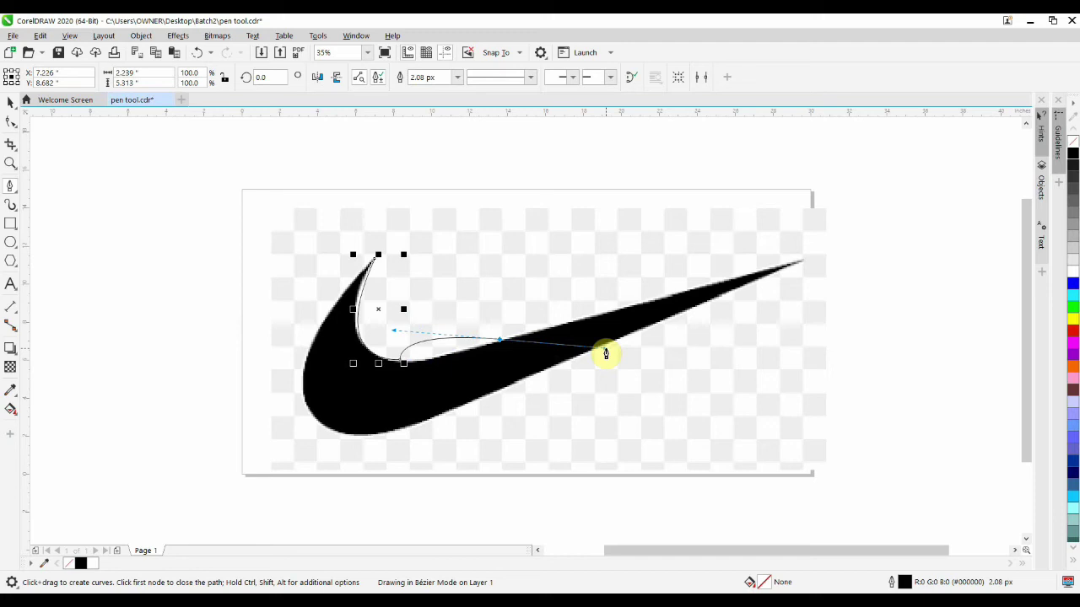
{"action": "left_click_drag", "start_coordinate": [606, 354], "coordinate": [598, 314]}
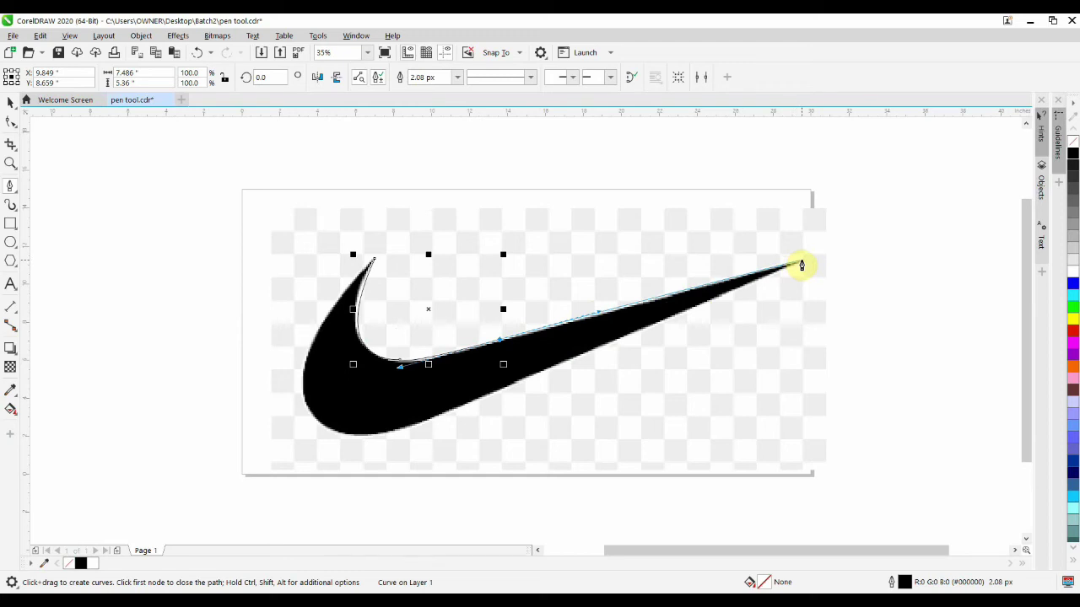
Continue the trace from the right tip along the lower edge and around the swoosh's bottom curve.
{"action": "left_click", "coordinate": [801, 266]}
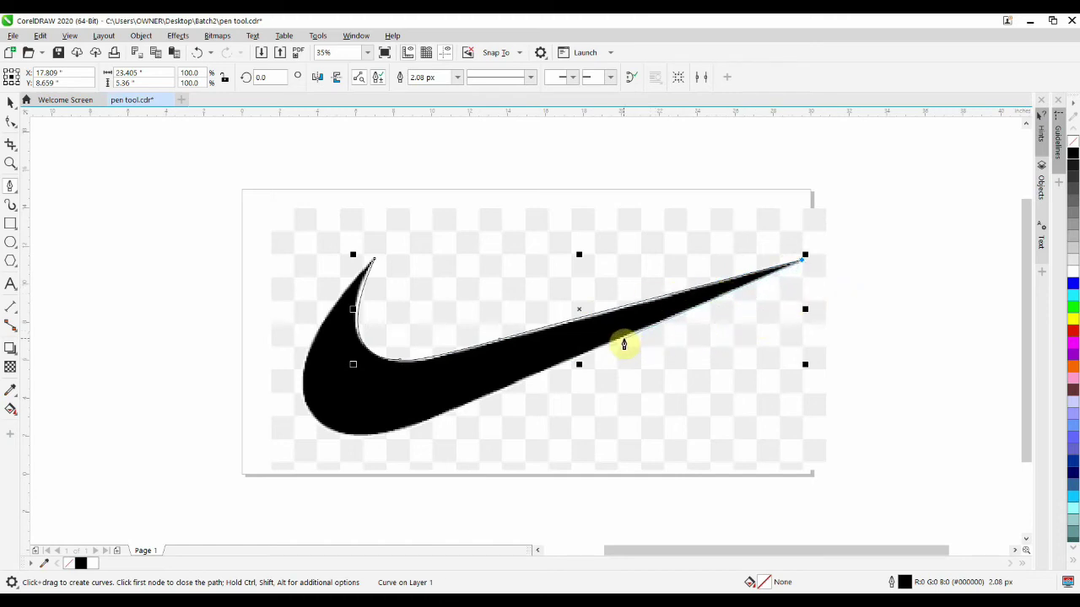
{"action": "left_click", "coordinate": [623, 344]}
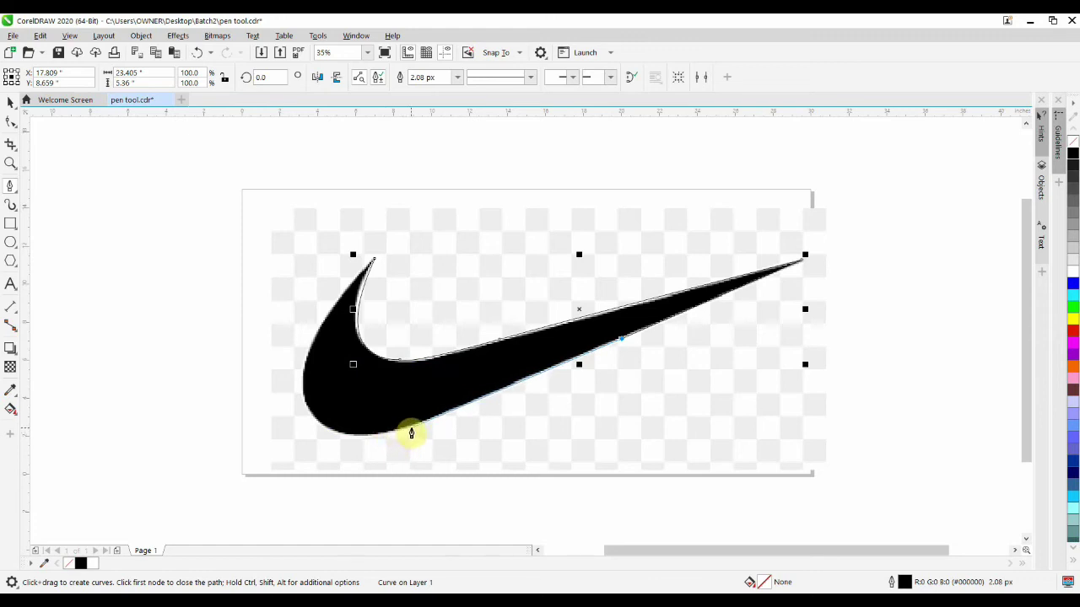
{"action": "left_click", "coordinate": [411, 430]}
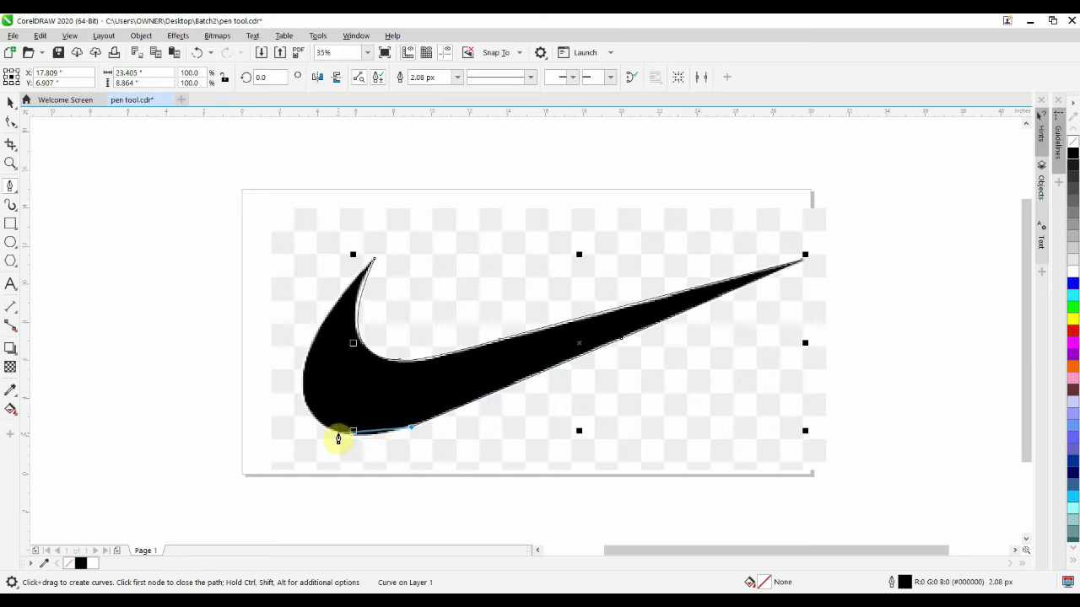
{"action": "left_click", "coordinate": [338, 438]}
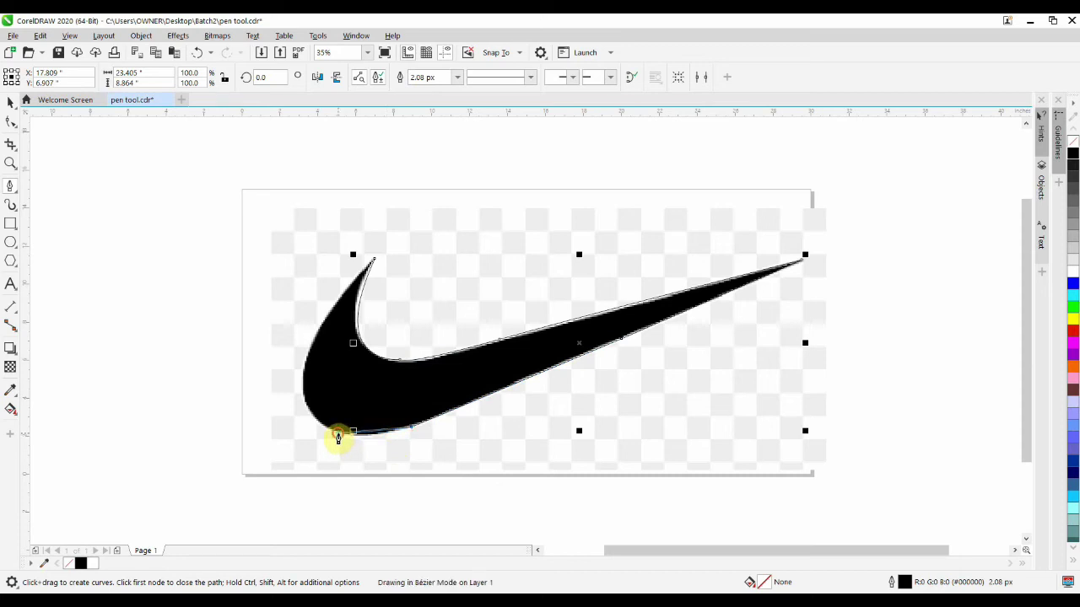
{"action": "left_click_drag", "start_coordinate": [338, 438], "coordinate": [305, 431]}
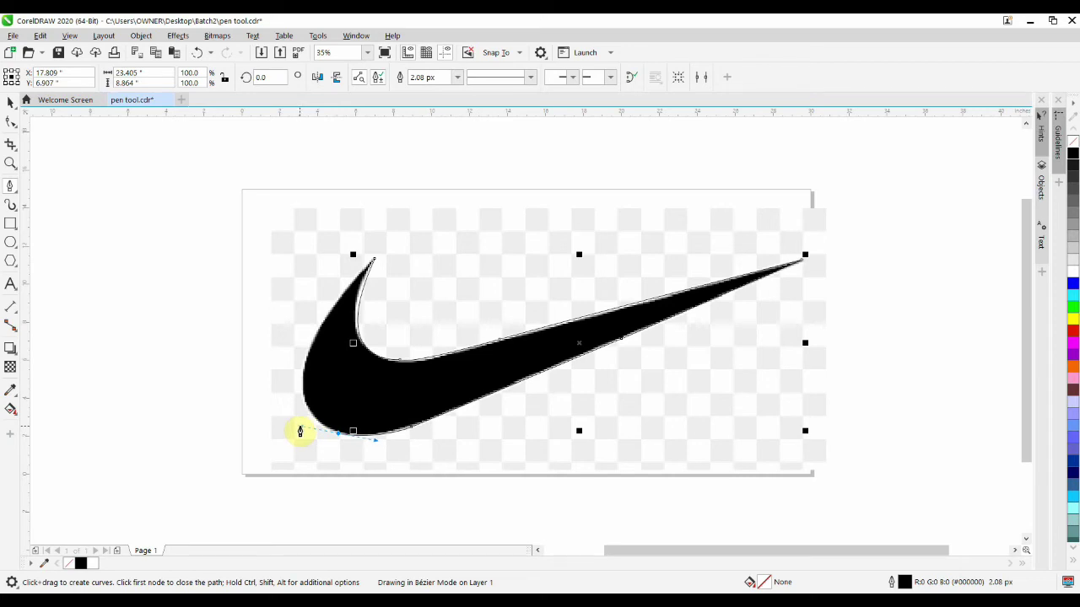
{"action": "mouse_move", "coordinate": [299, 431]}
{"action": "left_mouse_down"}
{"action": "mouse_move", "coordinate": [354, 442]}
{"action": "mouse_move", "coordinate": [295, 434]}
{"action": "left_mouse_up"}
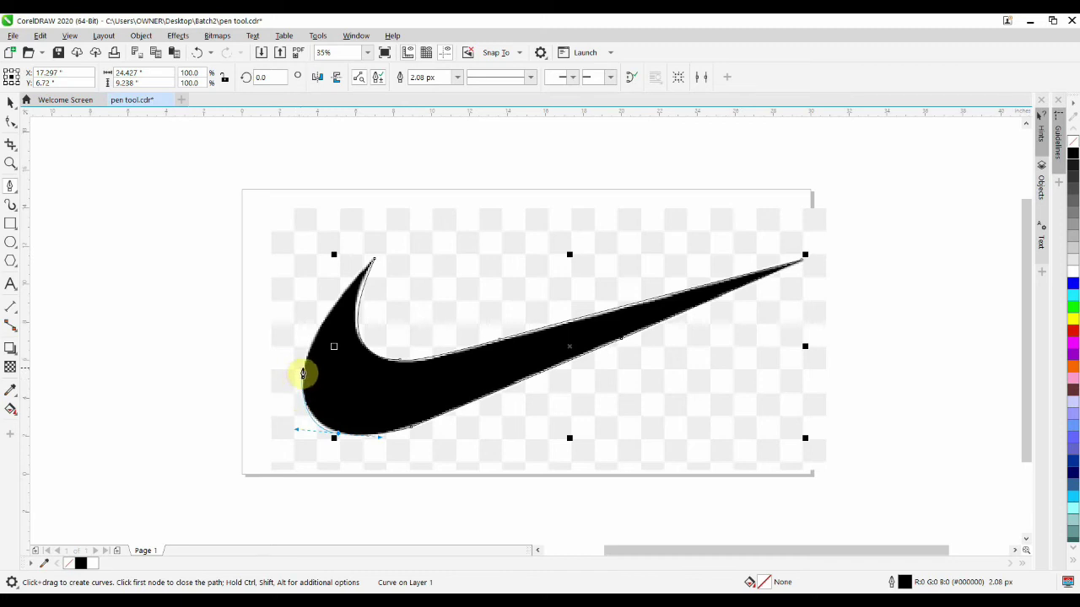
Trace up the swoosh's left edge with curved nodes to the hook's top point.
{"action": "left_click", "coordinate": [302, 373]}
{"action": "left_click_drag", "start_coordinate": [296, 372], "coordinate": [306, 360]}
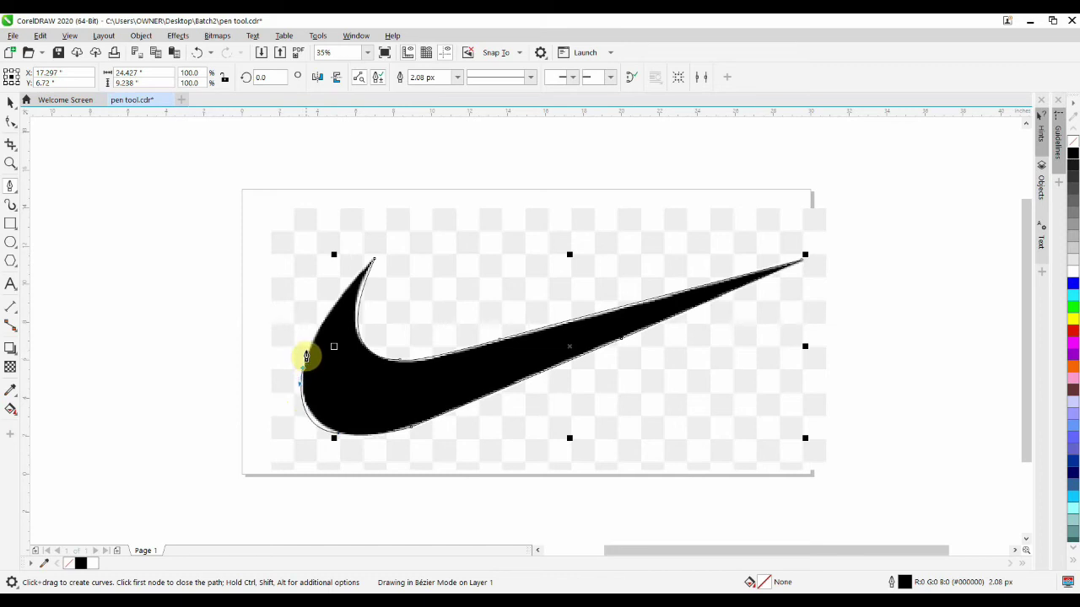
{"action": "left_click_drag", "start_coordinate": [306, 360], "coordinate": [303, 360]}
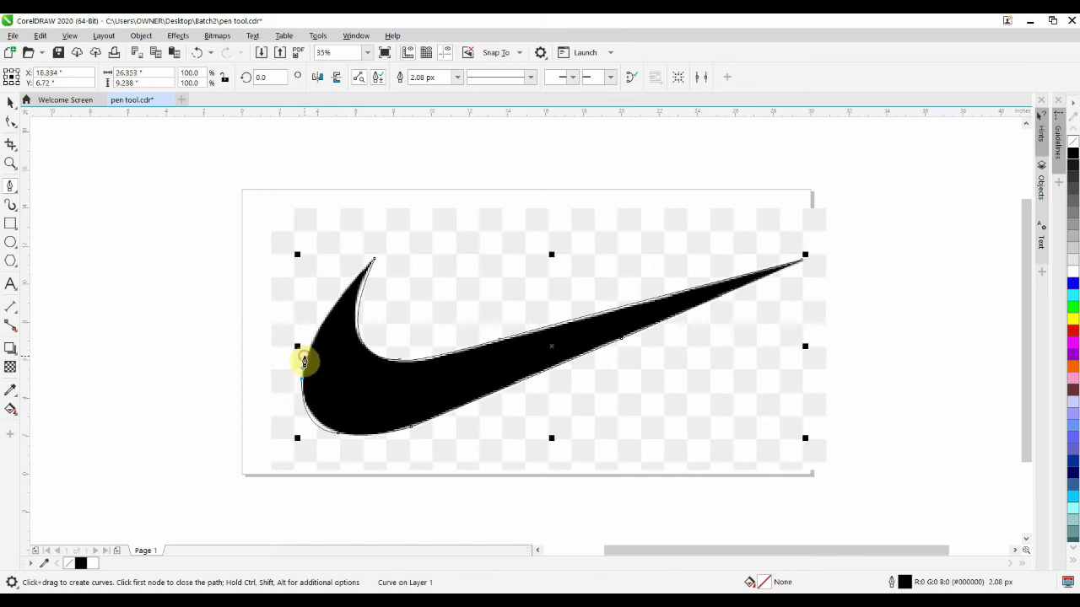
{"action": "left_click", "coordinate": [326, 321]}
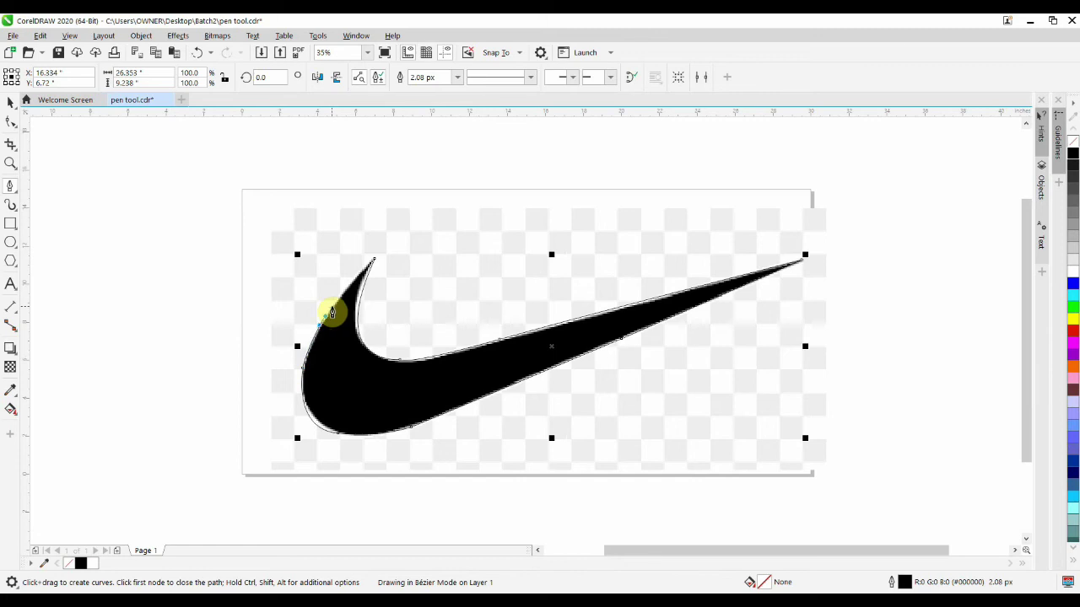
{"action": "left_click", "coordinate": [330, 309]}
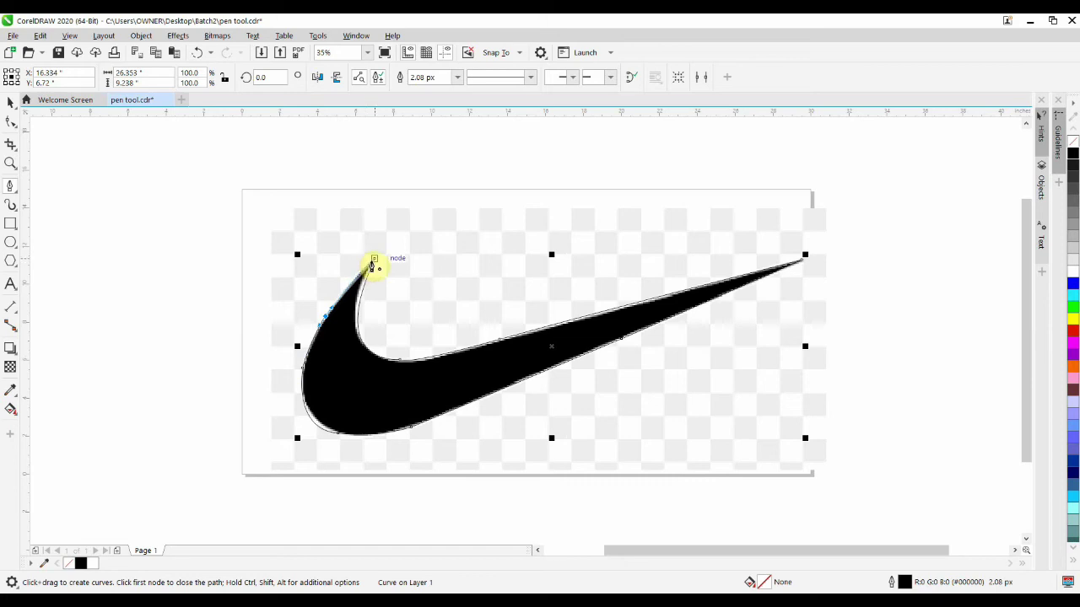
{"action": "left_click", "coordinate": [373, 261]}
{"action": "left_click", "coordinate": [355, 281]}
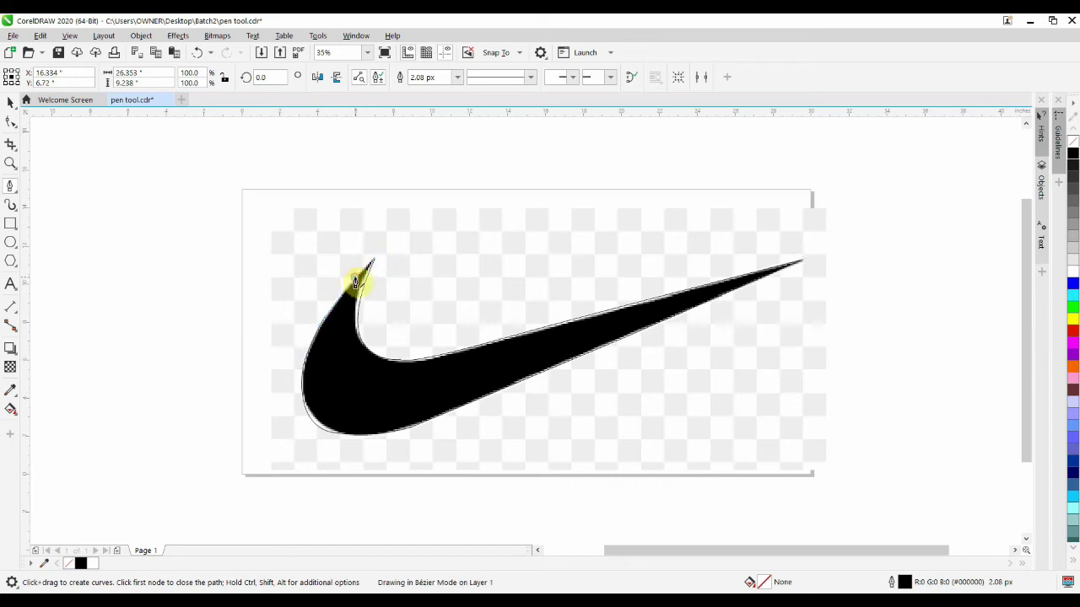
Close the outline at its starting node, then nudge the edge near the hook with the Shape tool.
{"action": "left_click", "coordinate": [372, 261]}
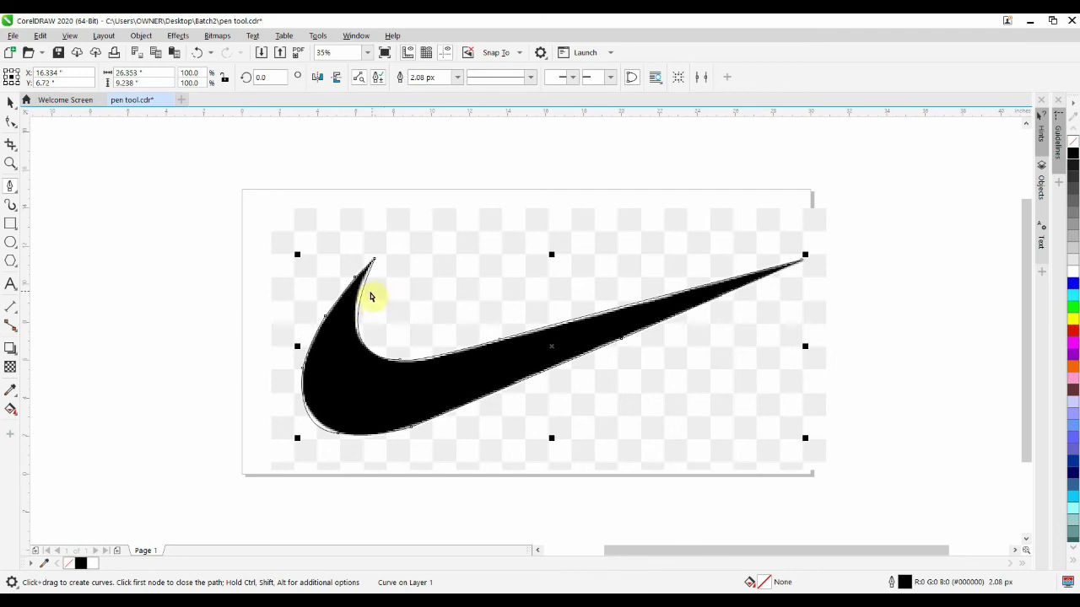
{"action": "key", "text": "F10"}
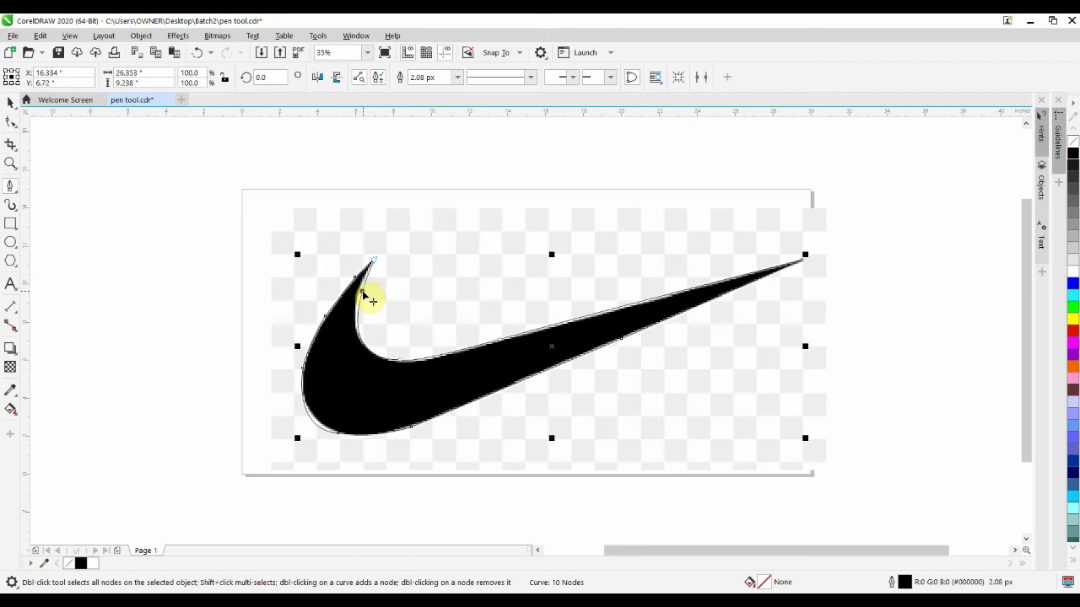
{"action": "left_click_drag", "start_coordinate": [364, 294], "coordinate": [360, 294]}
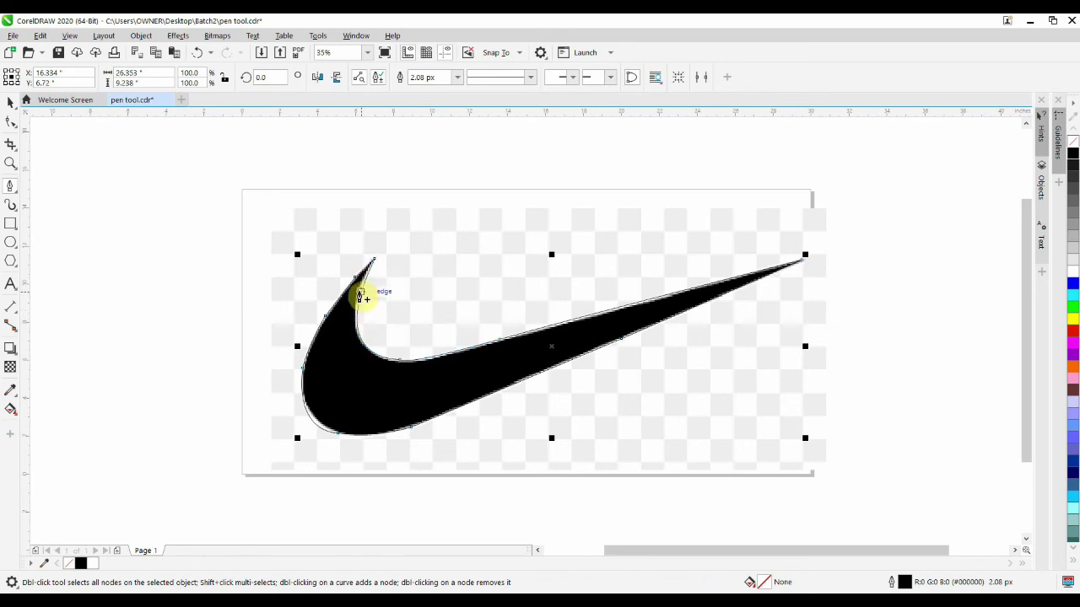
Undo the stray nudge and bend the inner hook segment onto the bitmap's edge.
{"action": "scroll", "coordinate": [361, 297], "scroll_direction": "up", "scroll_amount": 2}
{"action": "key", "text": "ctrl+z"}
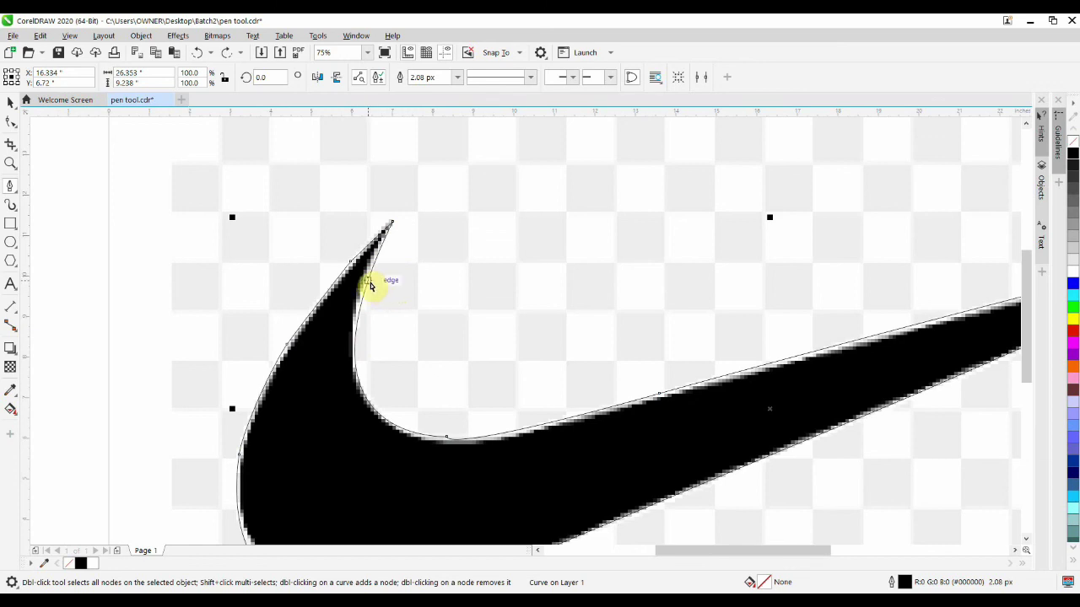
{"action": "left_click", "coordinate": [370, 287]}
{"action": "left_click", "coordinate": [368, 287]}
{"action": "mouse_move", "coordinate": [368, 287]}
{"action": "left_mouse_down"}
{"action": "mouse_move", "coordinate": [407, 287]}
{"action": "mouse_move", "coordinate": [475, 242]}
{"action": "mouse_move", "coordinate": [387, 255]}
{"action": "mouse_move", "coordinate": [377, 272]}
{"action": "left_mouse_up"}
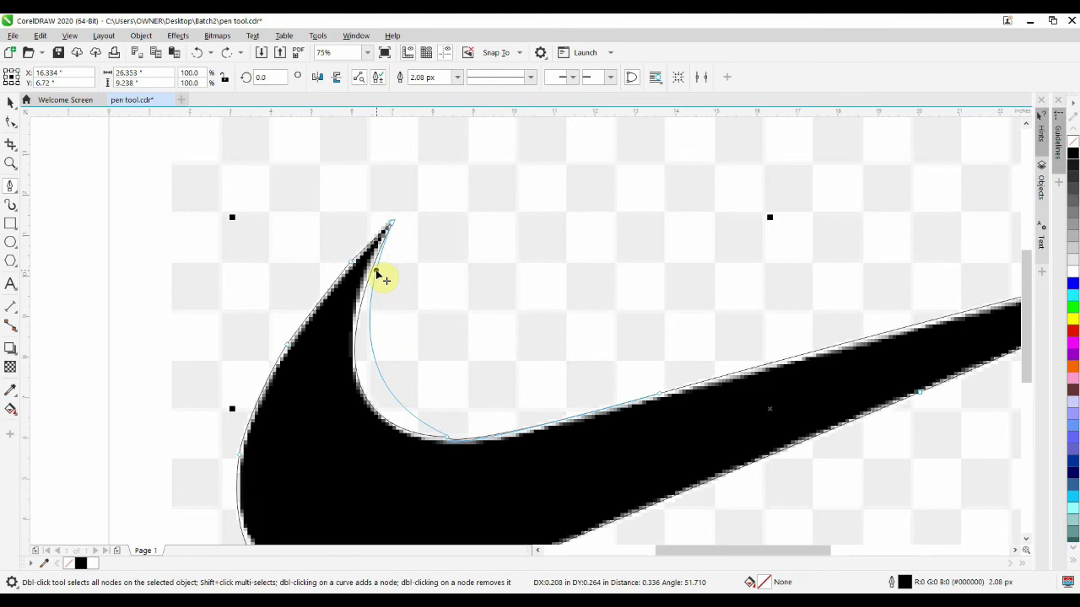
{"action": "left_click_drag", "start_coordinate": [377, 272], "coordinate": [377, 294]}
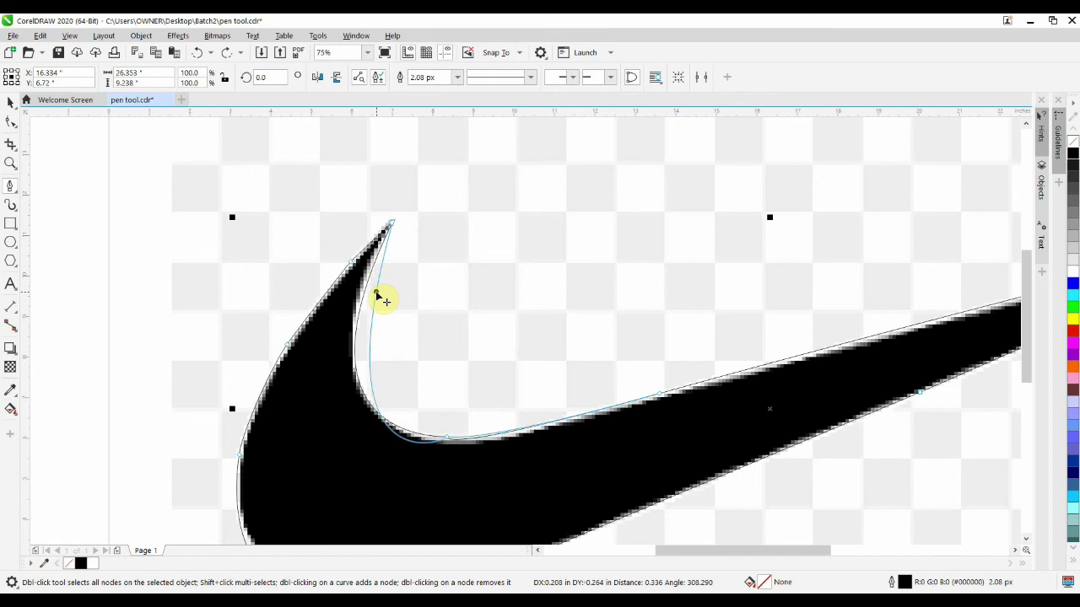
{"action": "left_click_drag", "start_coordinate": [378, 295], "coordinate": [367, 282]}
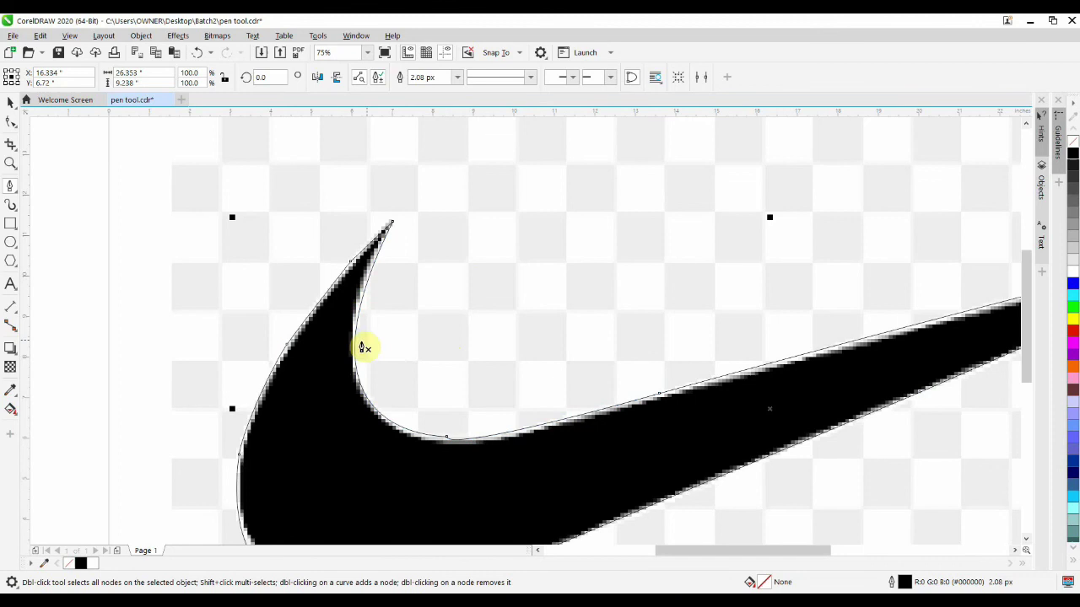
{"action": "scroll", "coordinate": [570, 294], "scroll_direction": "down", "scroll_amount": 2}
Move the traced swoosh to the left of the bitmap and fill it solid black.
{"action": "scroll", "coordinate": [571, 294], "scroll_direction": "down", "scroll_amount": 3}
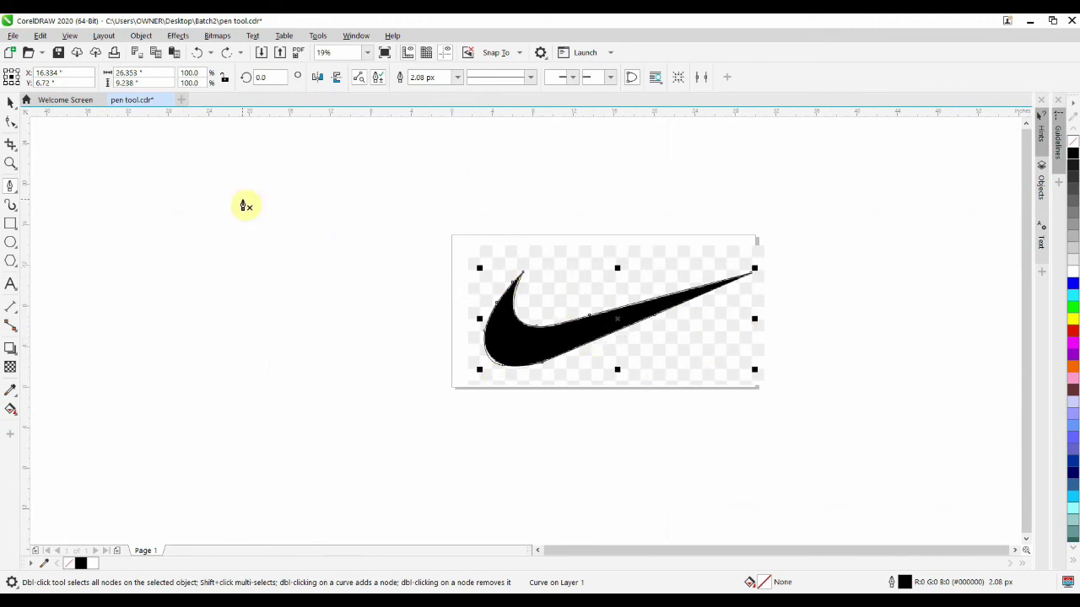
{"action": "left_click", "coordinate": [10, 102]}
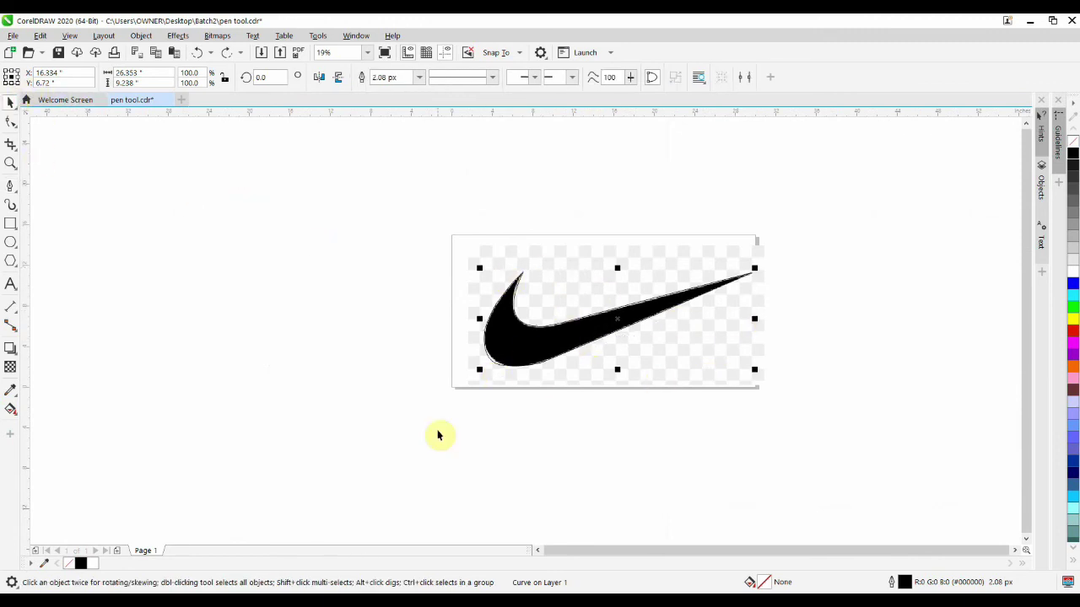
{"action": "left_click", "coordinate": [559, 341]}
{"action": "left_click_drag", "start_coordinate": [558, 340], "coordinate": [281, 336]}
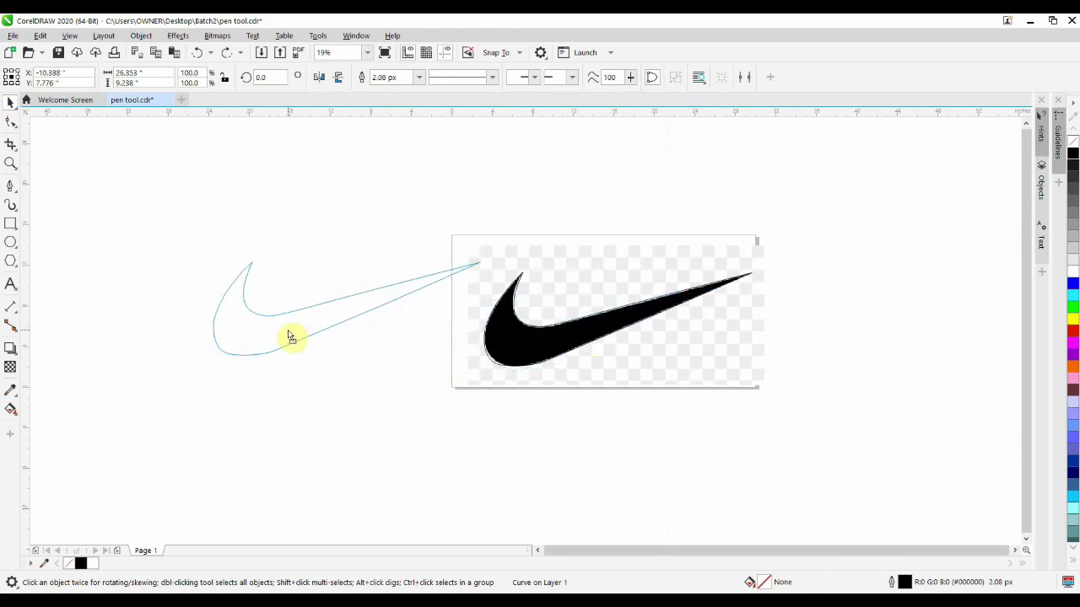
{"action": "key", "text": "Escape"}
{"action": "key", "text": "ctrl+shift+z"}
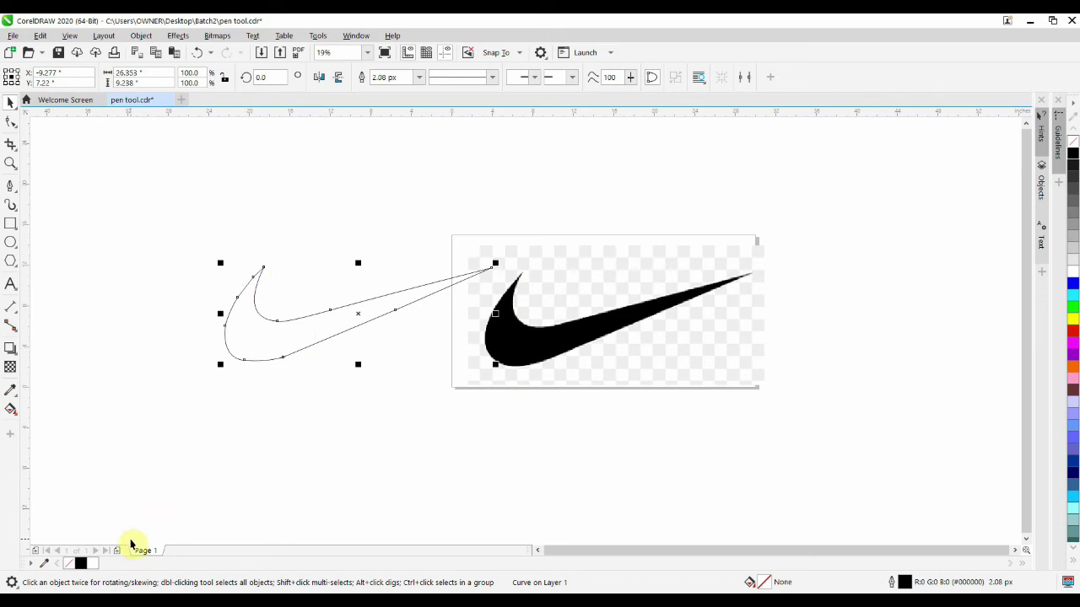
{"action": "left_click", "coordinate": [80, 563]}
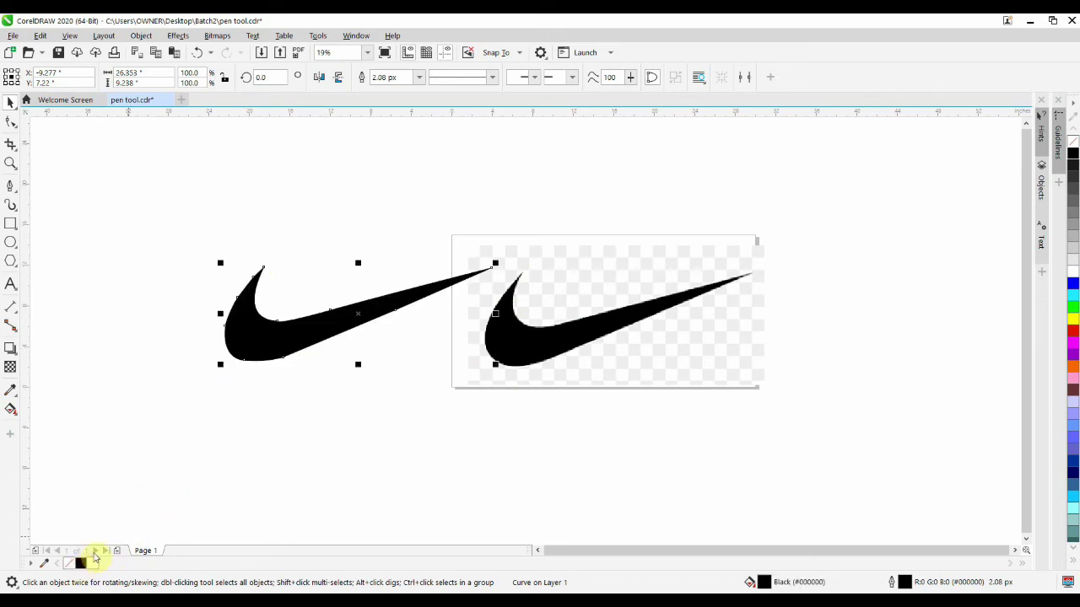